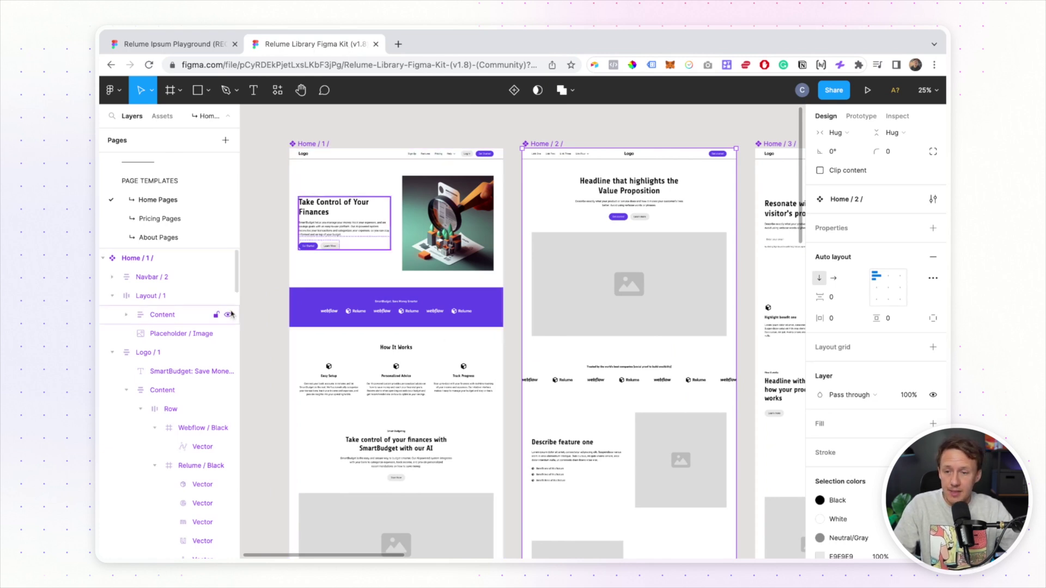
Step: Scroll the Pages list to bring the Home / 1 through Home / 4 page templates into view
scroll(152, 231, down, 2)
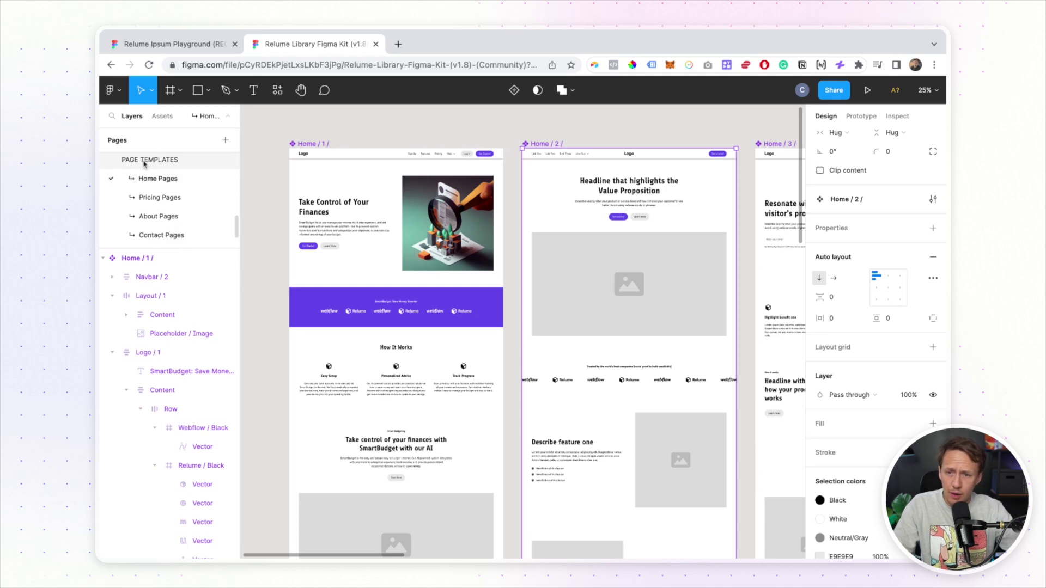
scroll(552, 267, down, 2)
scroll(552, 267, up, 3)
Step: Select the Home / 2 template and review its placeholder sections, from value-proposition headline to FAQ
click(539, 257)
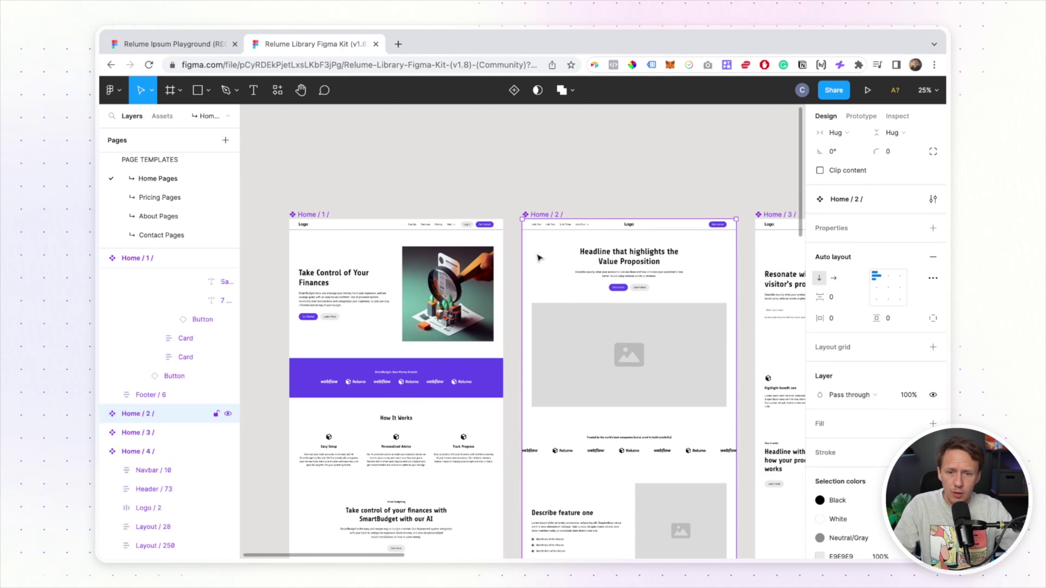
scroll(540, 257, right, 5)
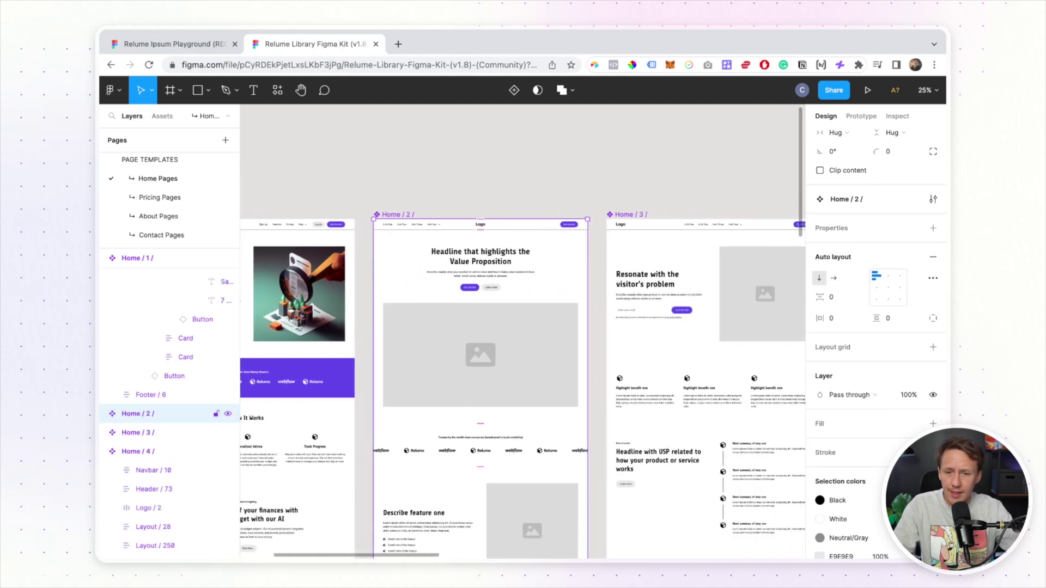
scroll(480, 312, up, 5)
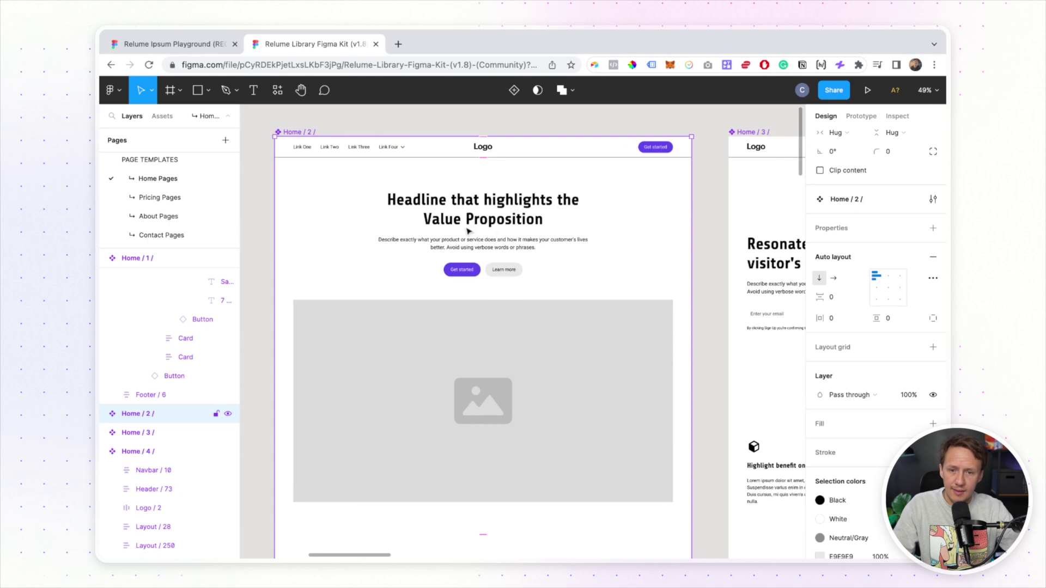
scroll(488, 274, down, 10)
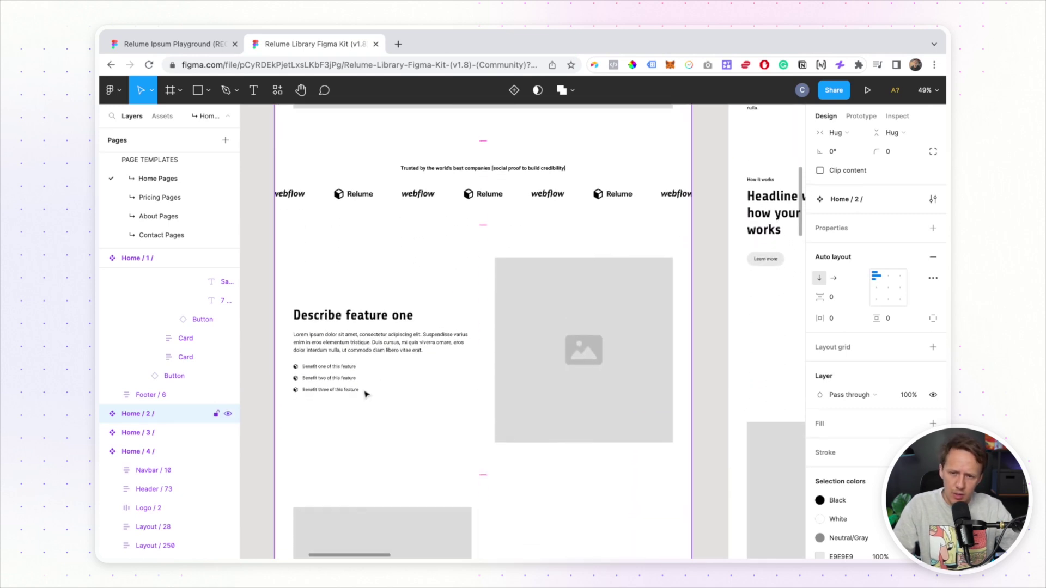
scroll(346, 311, down, 20)
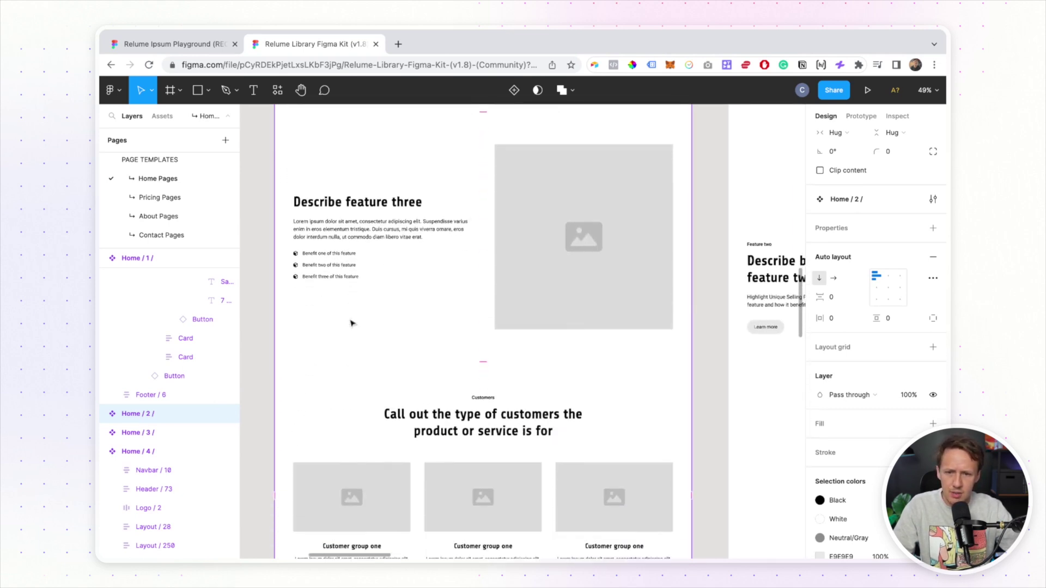
scroll(351, 323, down, 4)
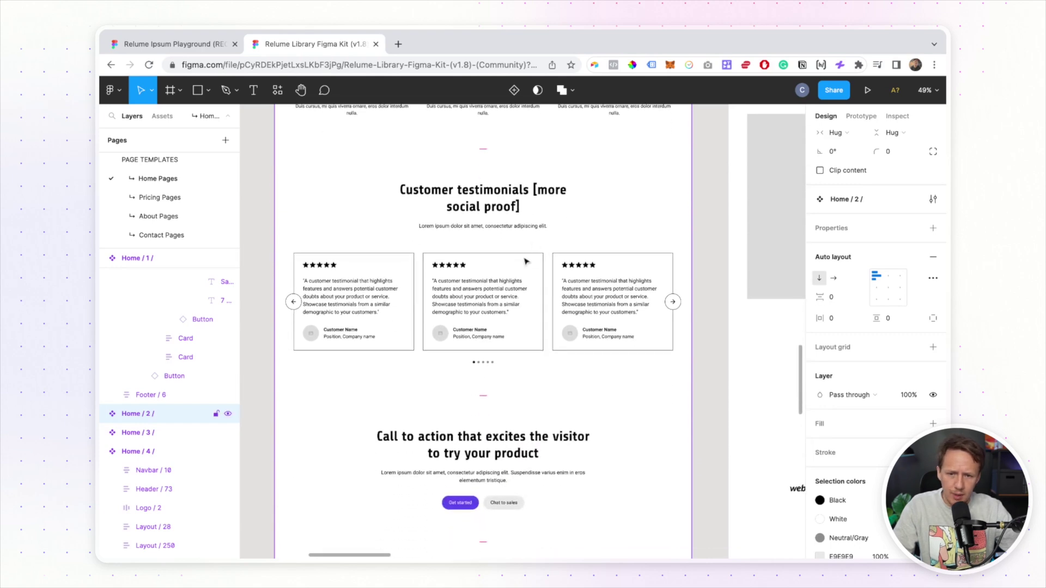
scroll(477, 346, down, 6)
scroll(477, 346, up, 20)
scroll(478, 345, up, 10)
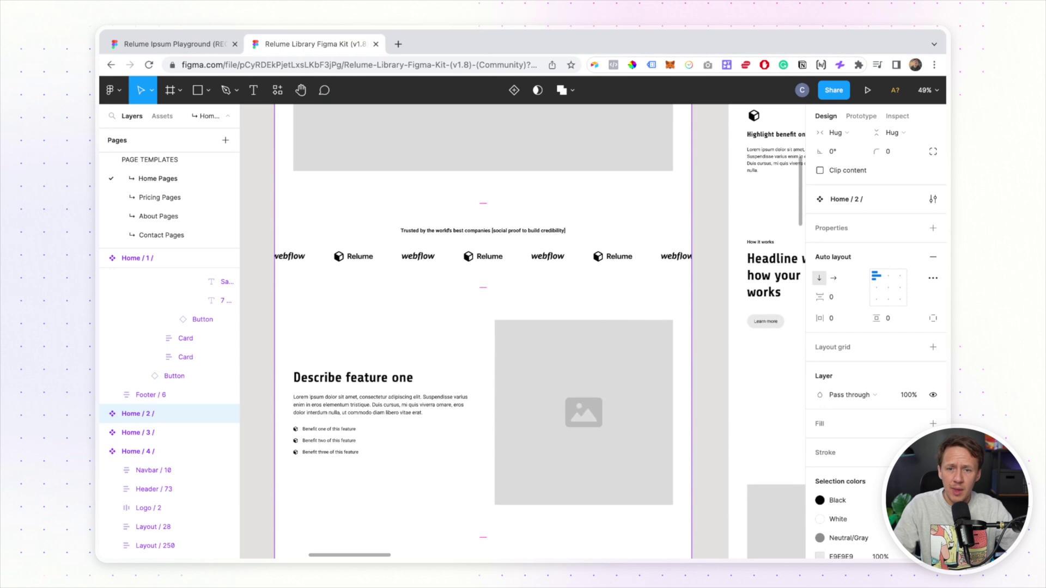
Step: Search plugins for 'Relu' and run Relume Ipsum
click(278, 90)
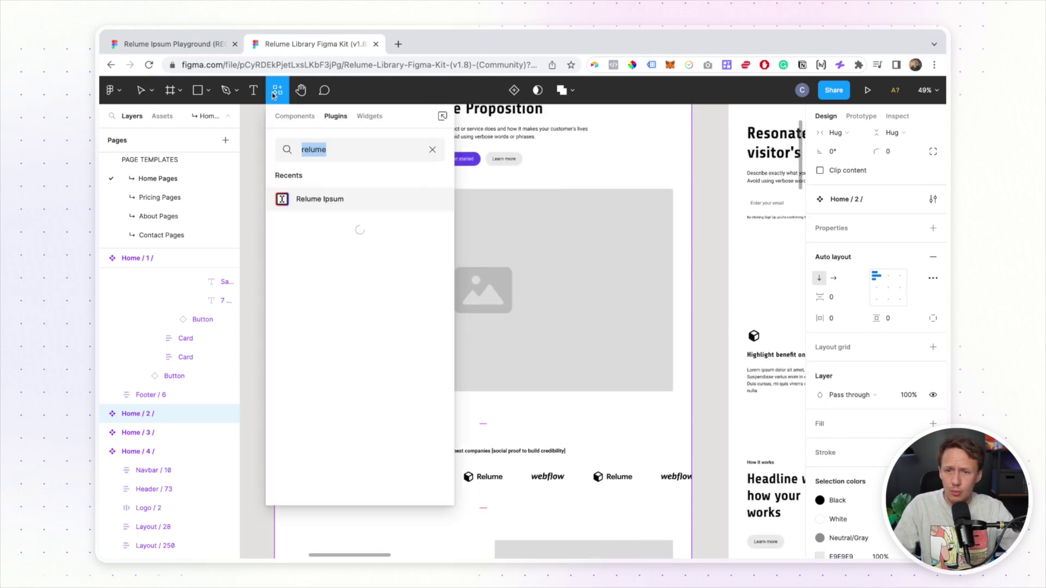
key(BackSpace)
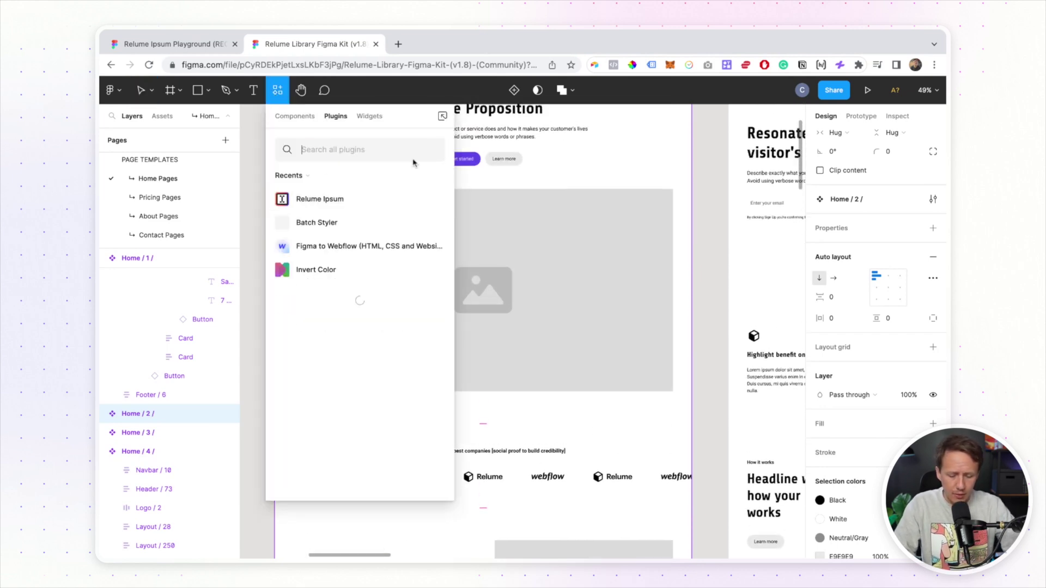
text(Relu)
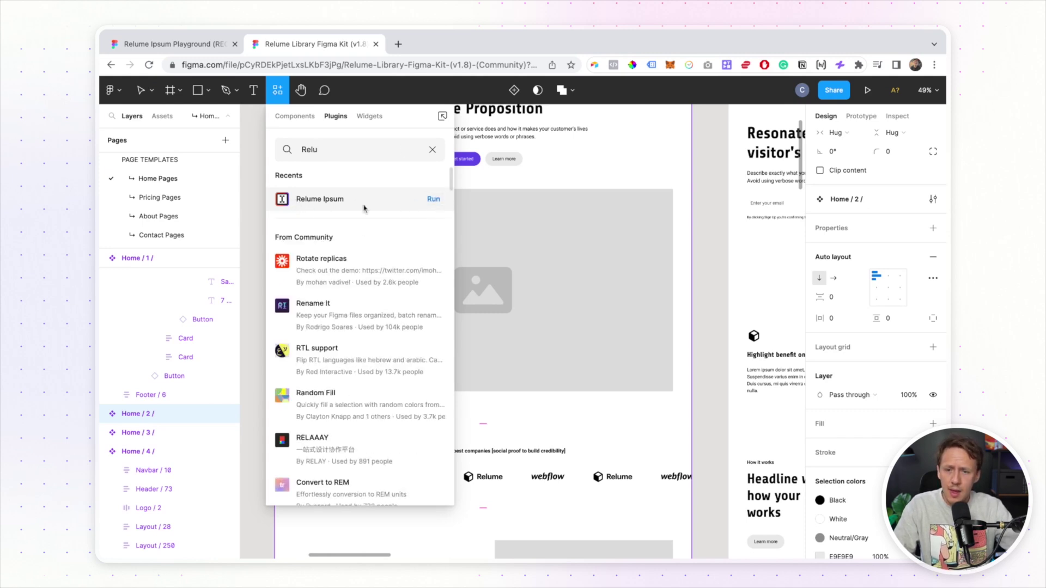
click(434, 200)
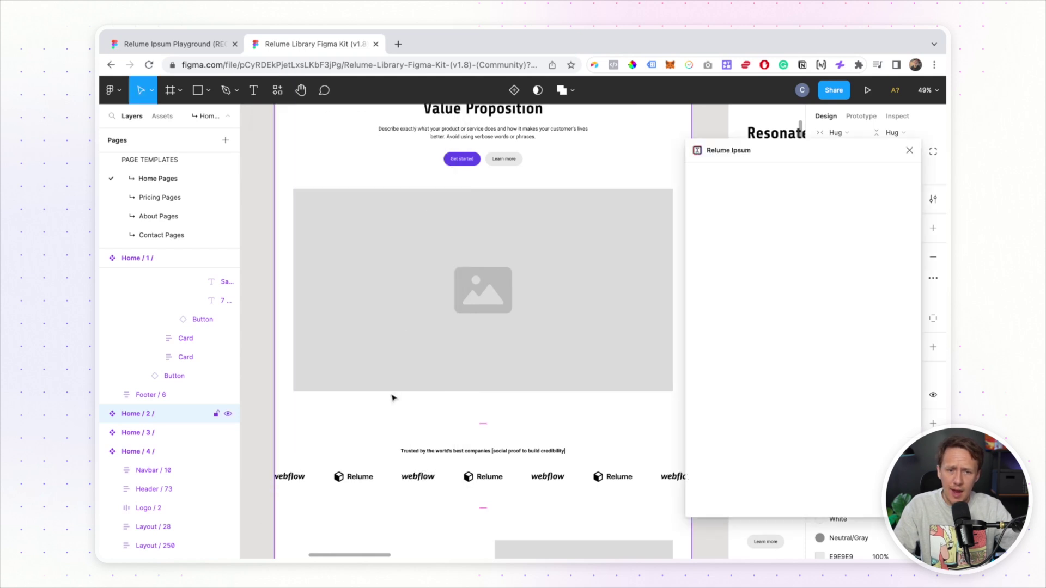
Step: Clear Relume Ipsum's company name 'Smart Budget' and its company description
click(770, 293)
key(super+a)
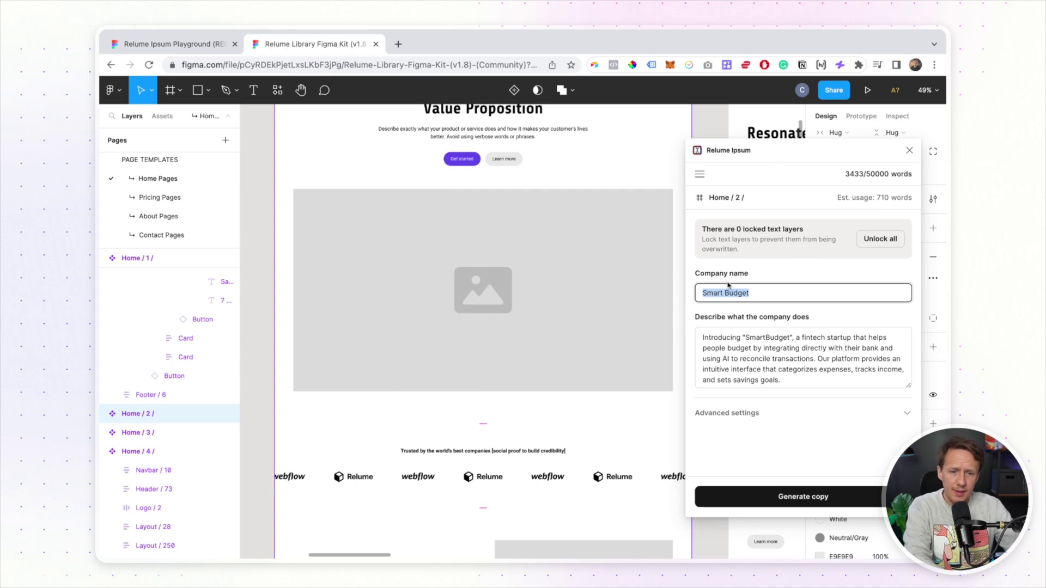
click(736, 339)
key(super+a)
key(super+v)
key(super+a)
key(BackSpace)
click(730, 299)
key(super+a)
key(BackSpace)
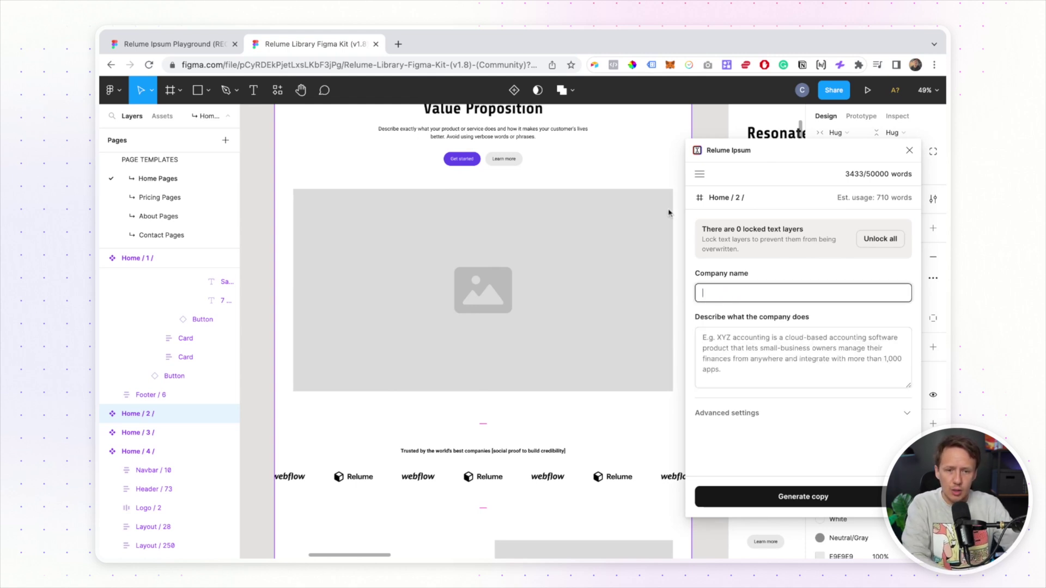
Step: Load ChatGPT (chat.openai.com) in a new browser tab
click(398, 43)
text(chat)
key(Return)
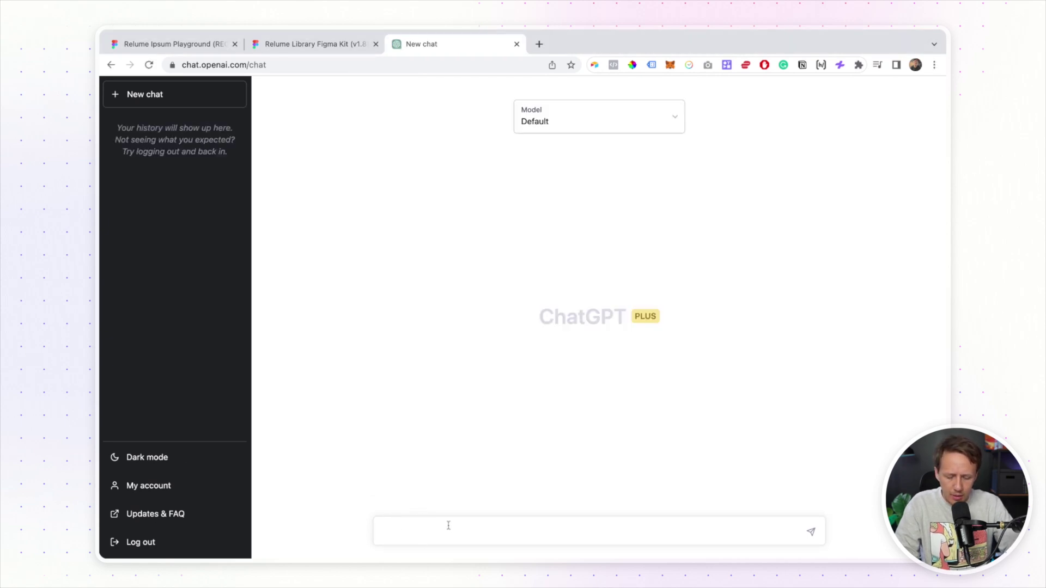
Step: Draft the ChatGPT prompt asking for a fictional fintech company that uses AI to help people save money
text(reate a fina)
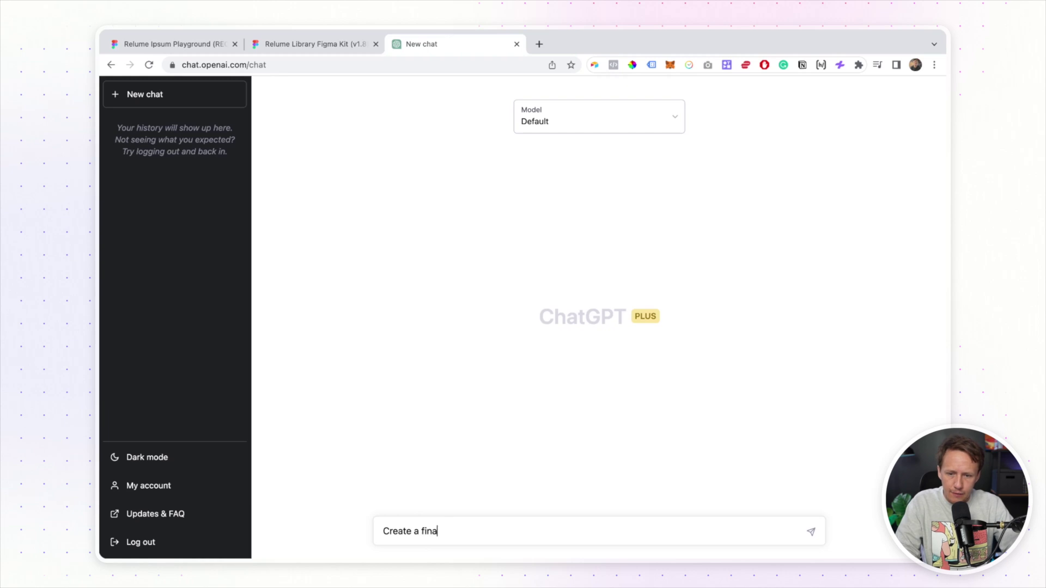
key(BackSpace)
key(BackSpace)
text(ctional fintech com)
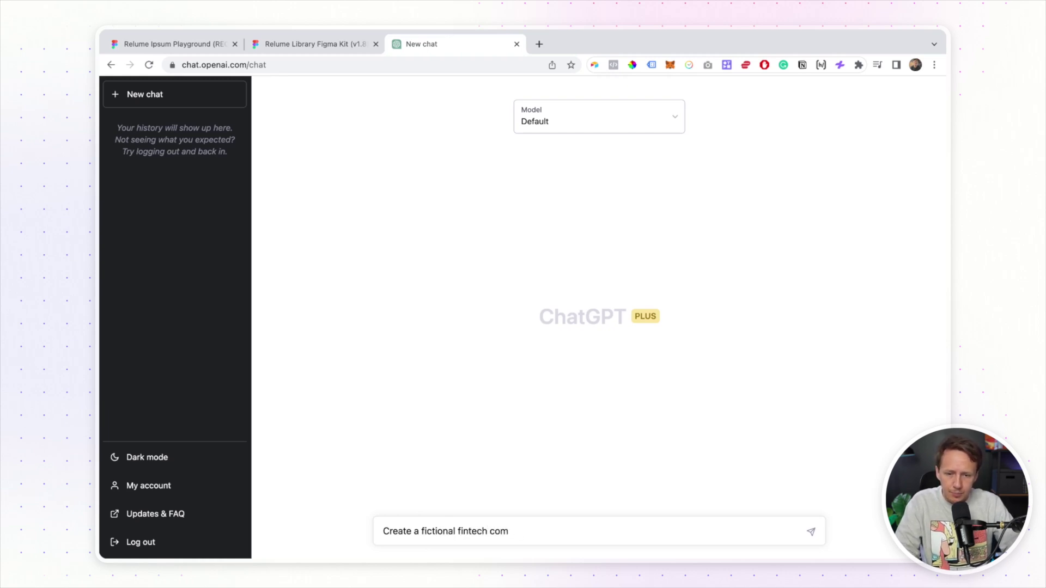
text([aany that)
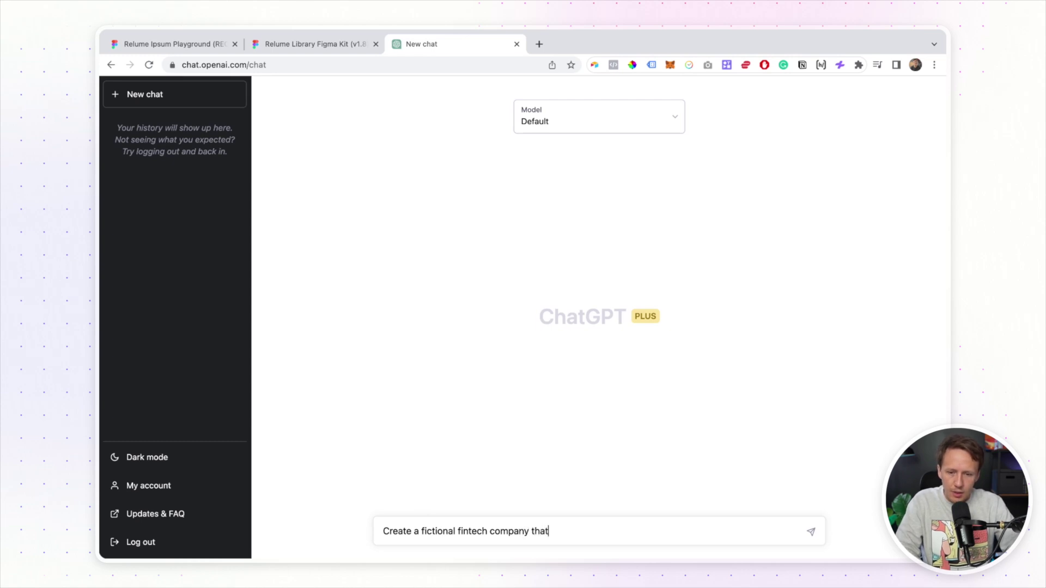
text( uses AI to help people save m)
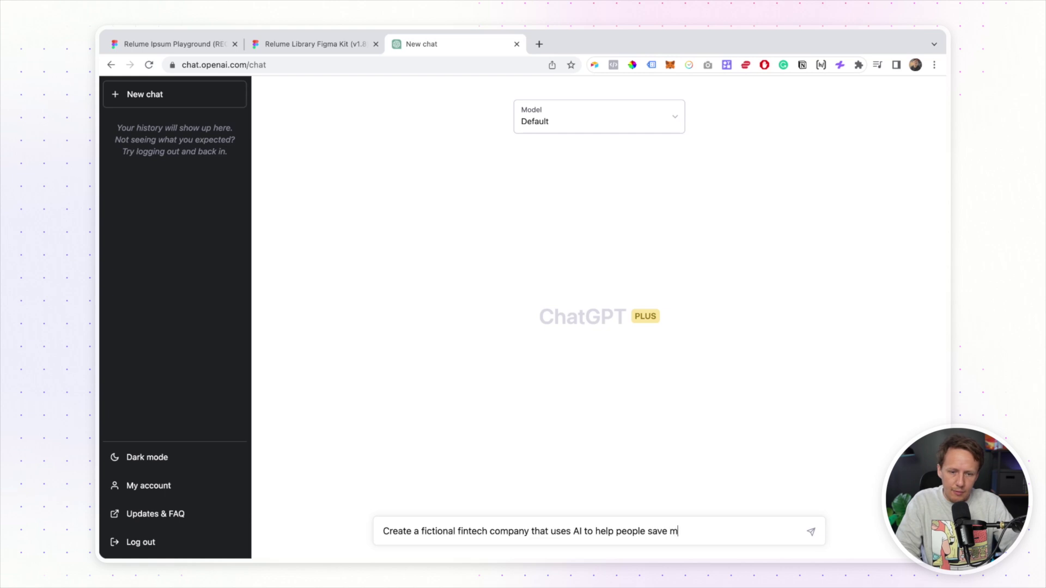
text(pneyey.)
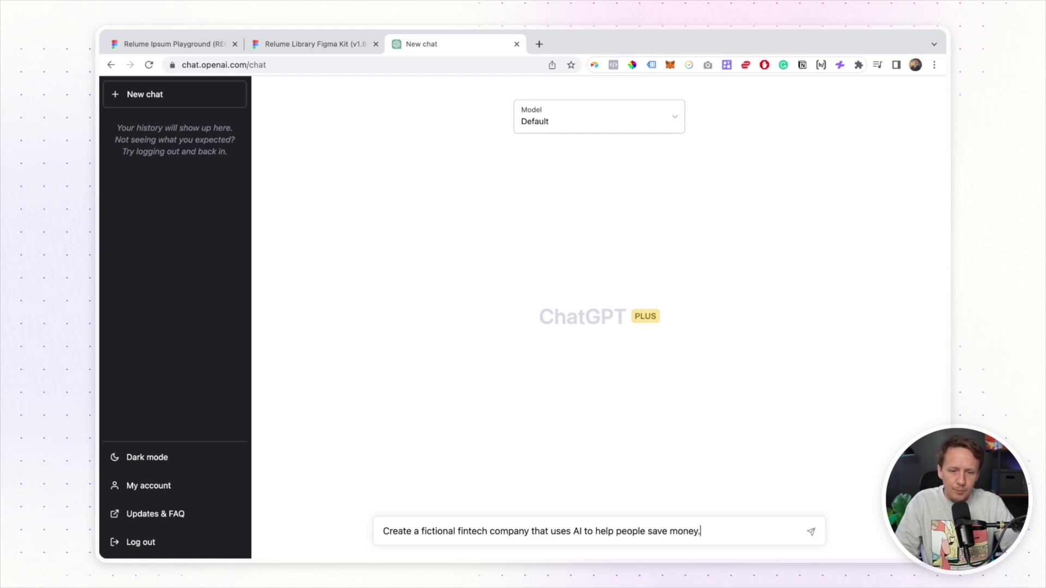
click(324, 46)
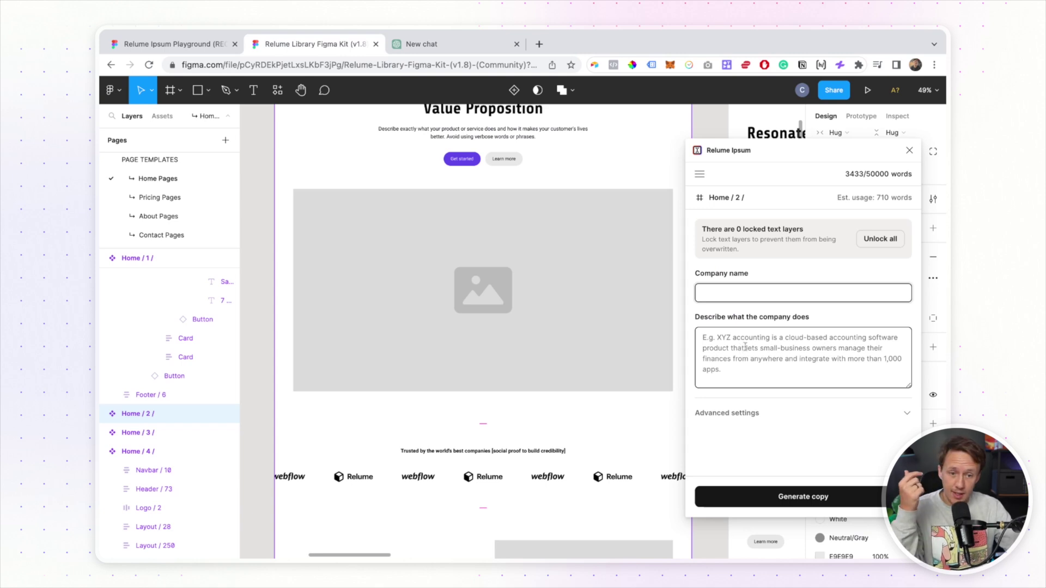
Step: Open the Relume Ipsum Playground's Part 2 page and look over the Rebank example description
click(178, 51)
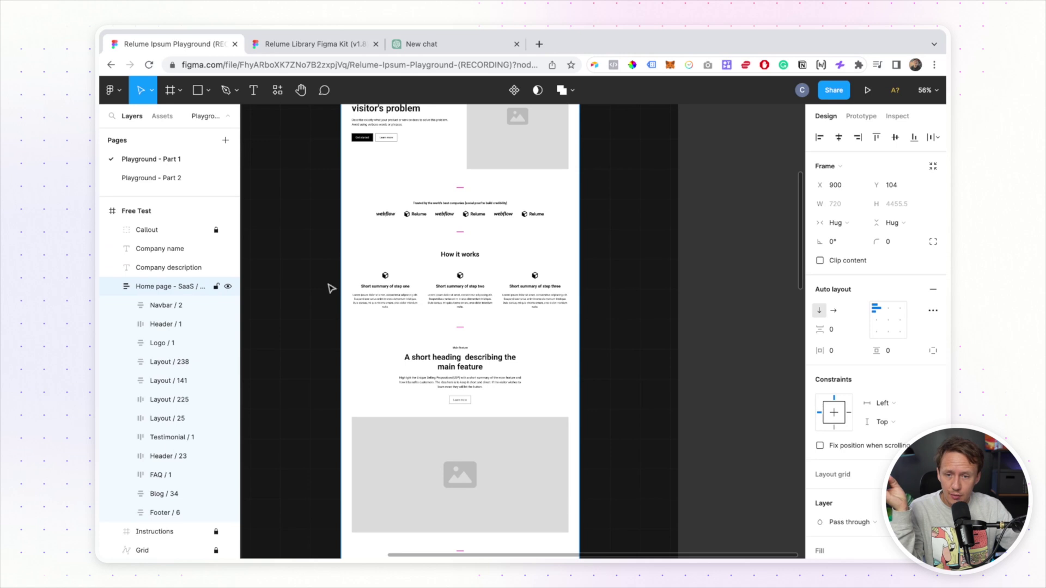
click(161, 179)
scroll(416, 334, left, 5)
scroll(398, 327, left, 5)
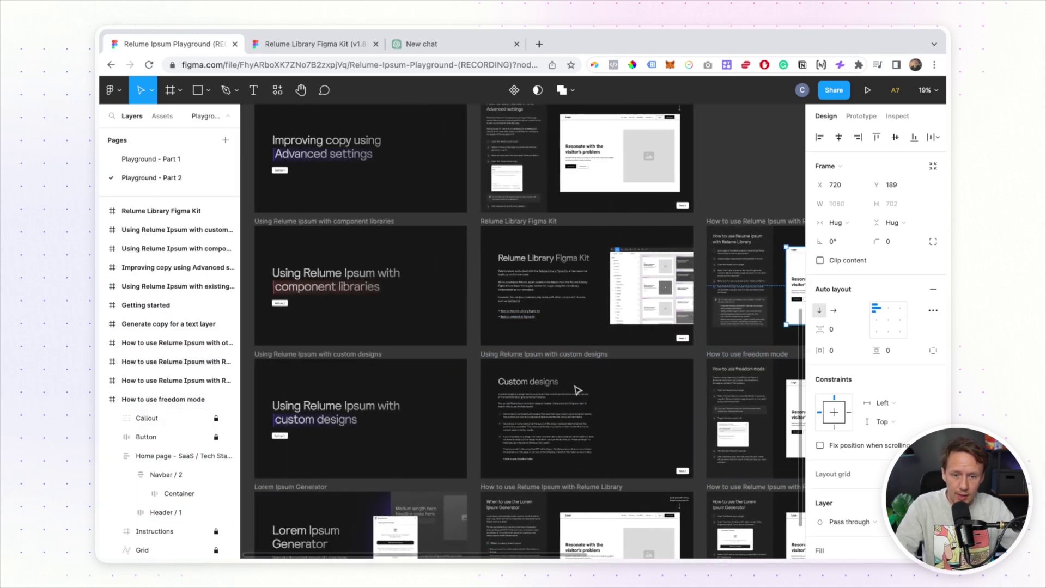
scroll(577, 389, down, 4)
scroll(545, 389, up, 12)
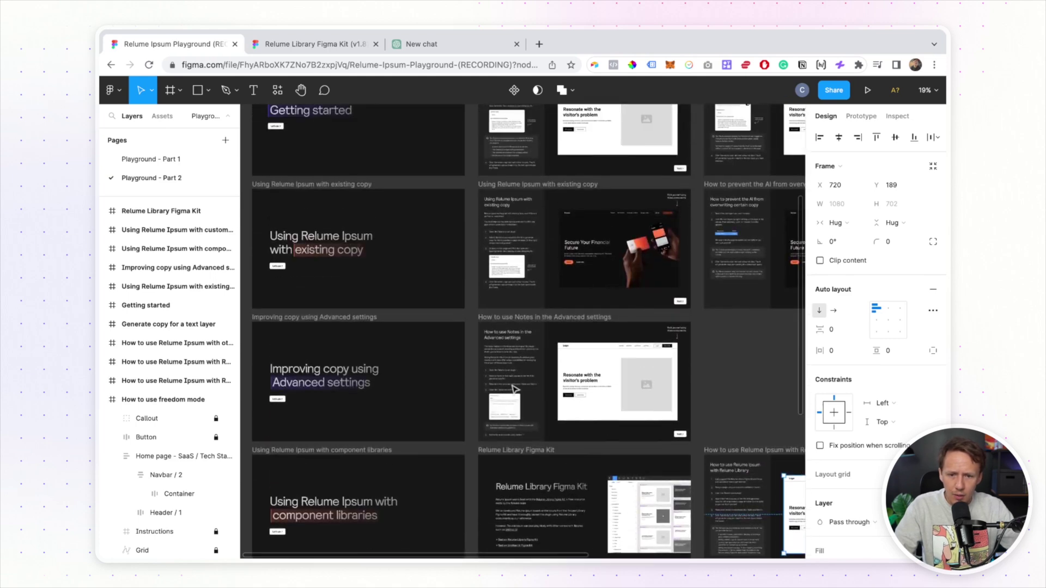
scroll(517, 388, up, 10)
scroll(514, 390, down, 15)
scroll(488, 490, up, 3)
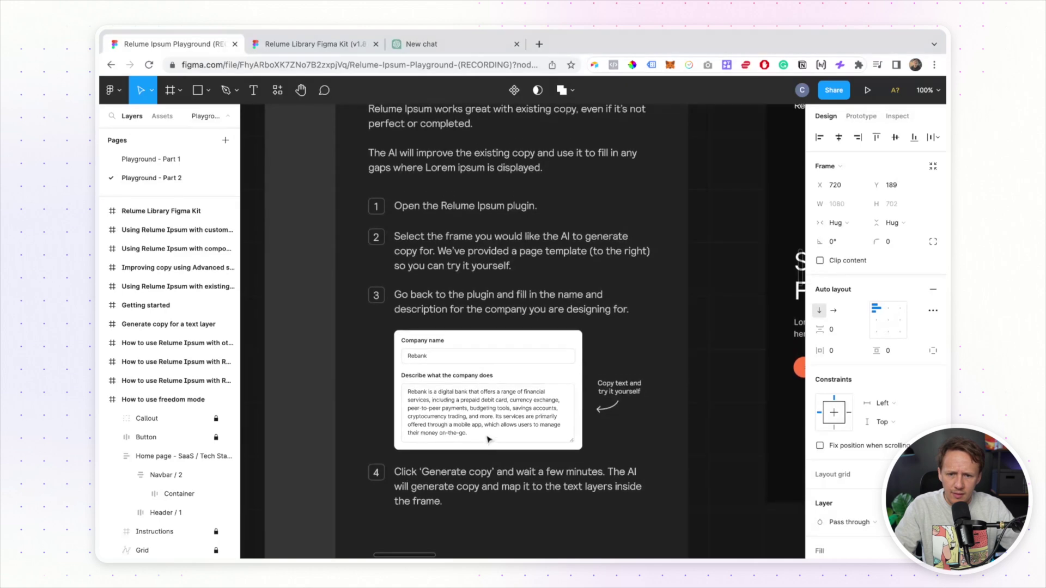
scroll(489, 440, up, 5)
Step: Zoom out to the Tip frame, clear the selection, and return to the ChatGPT chat
key(minus)
scroll(488, 439, up, 5)
scroll(406, 403, up, 3)
scroll(406, 403, up, 8)
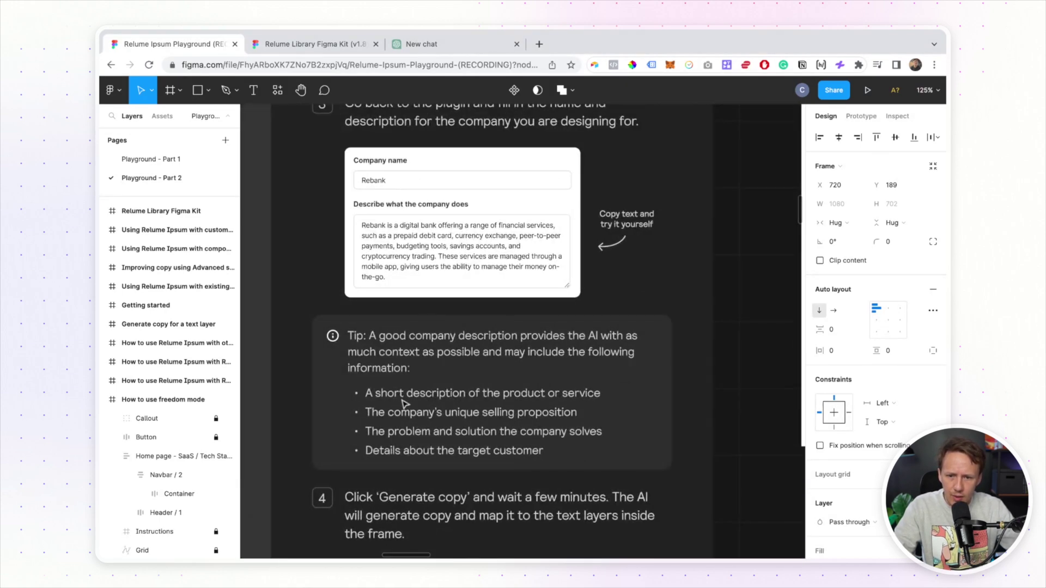
key(Escape)
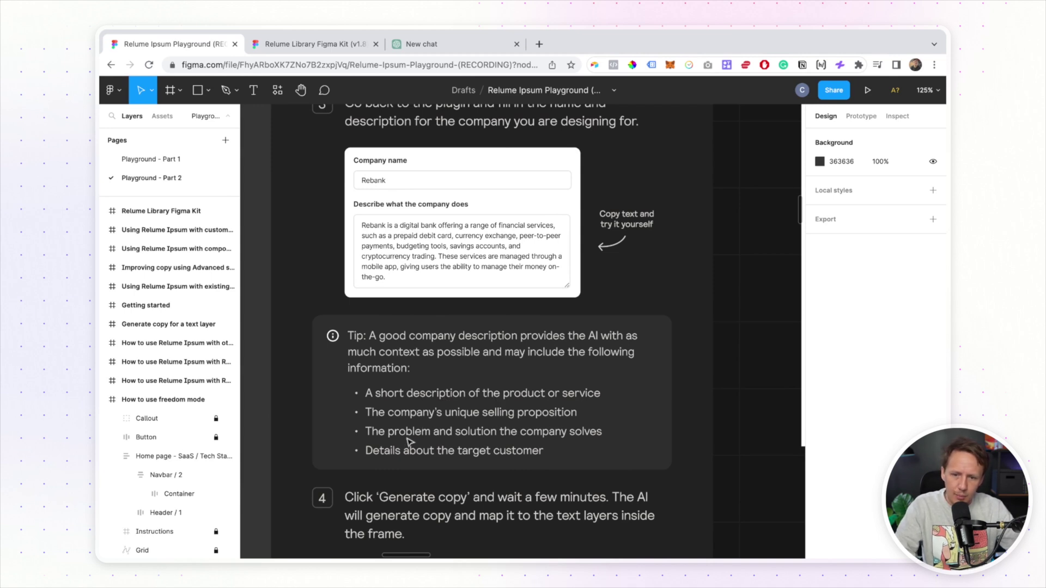
click(411, 50)
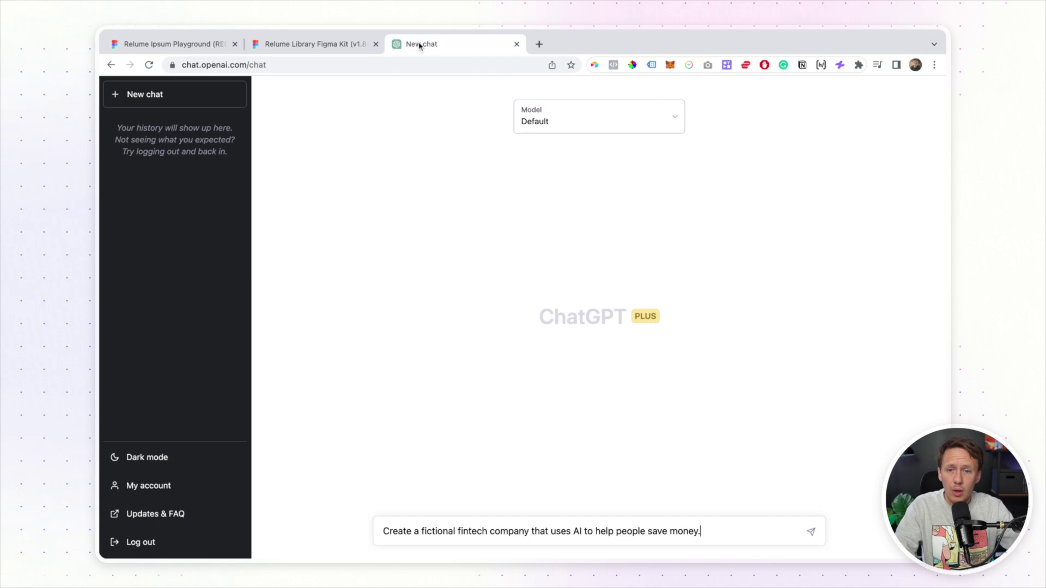
Step: Extend the prompt to request the problem, unique selling point and three features, send it, and copy the SavAI reply
key(shift+Return)
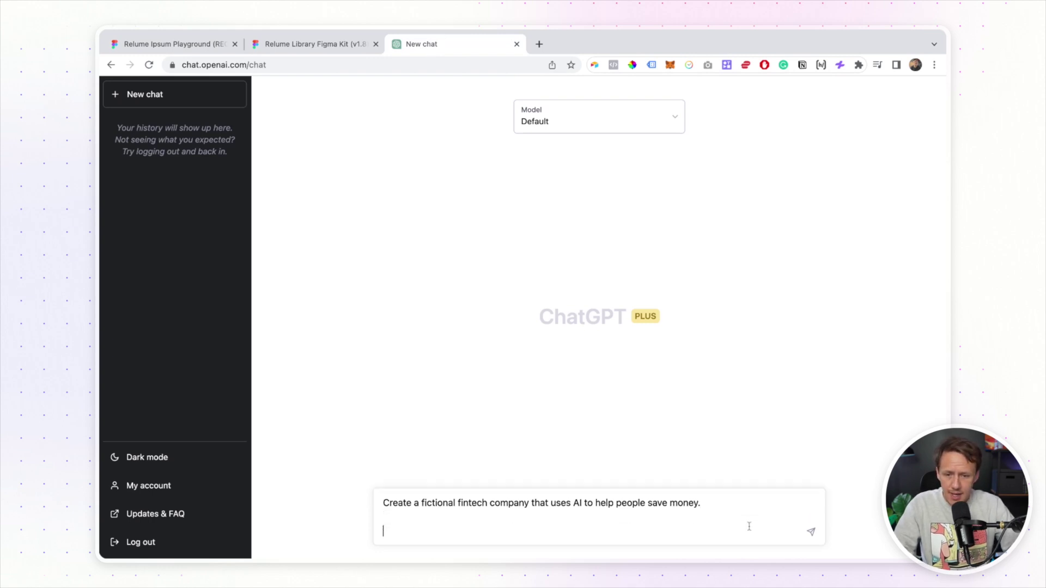
text(Include the problem that this tool solves, the uniq)
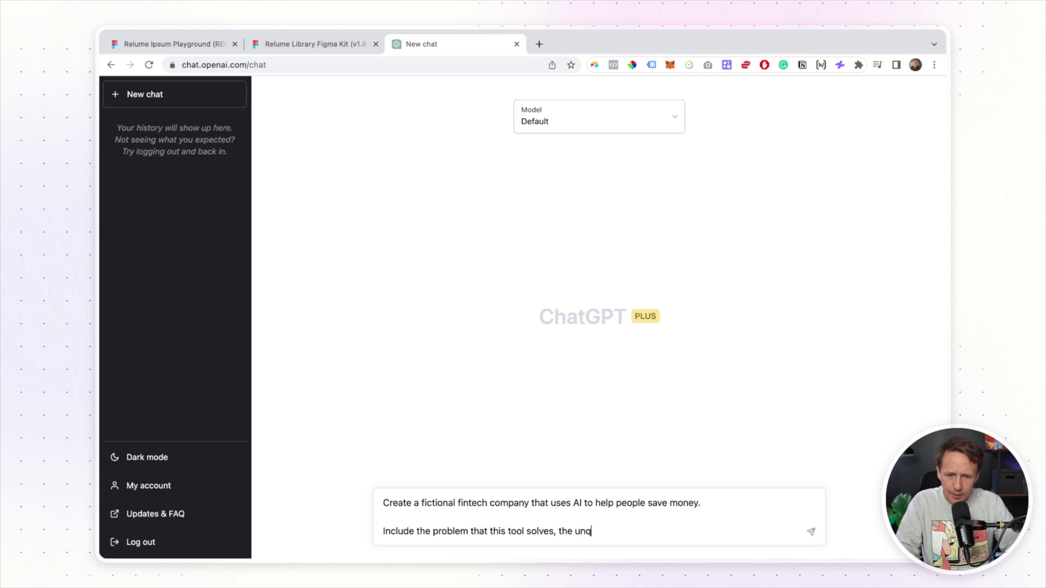
text(ique selling point, t)
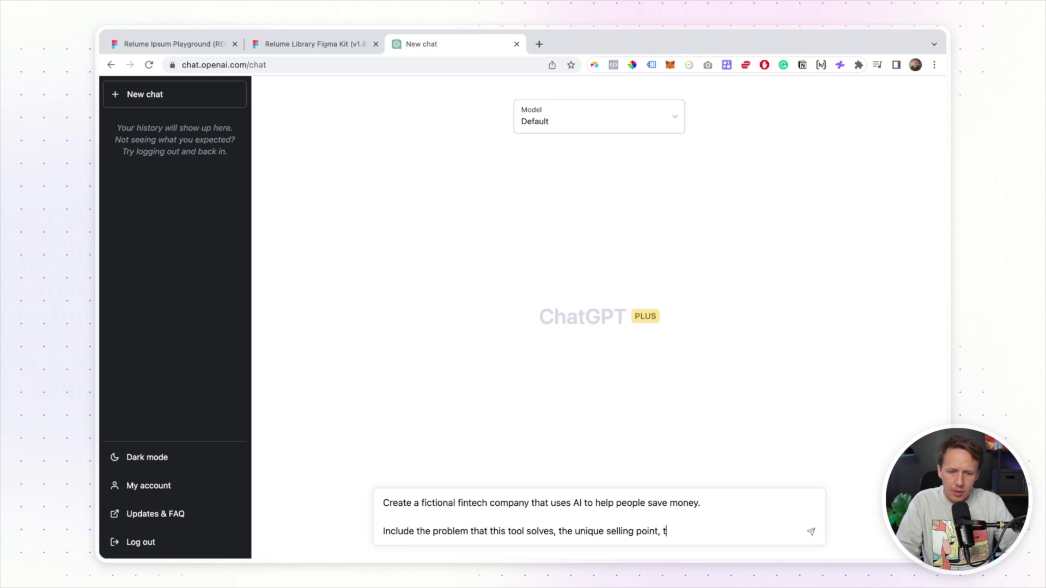
text(hree features and also who)
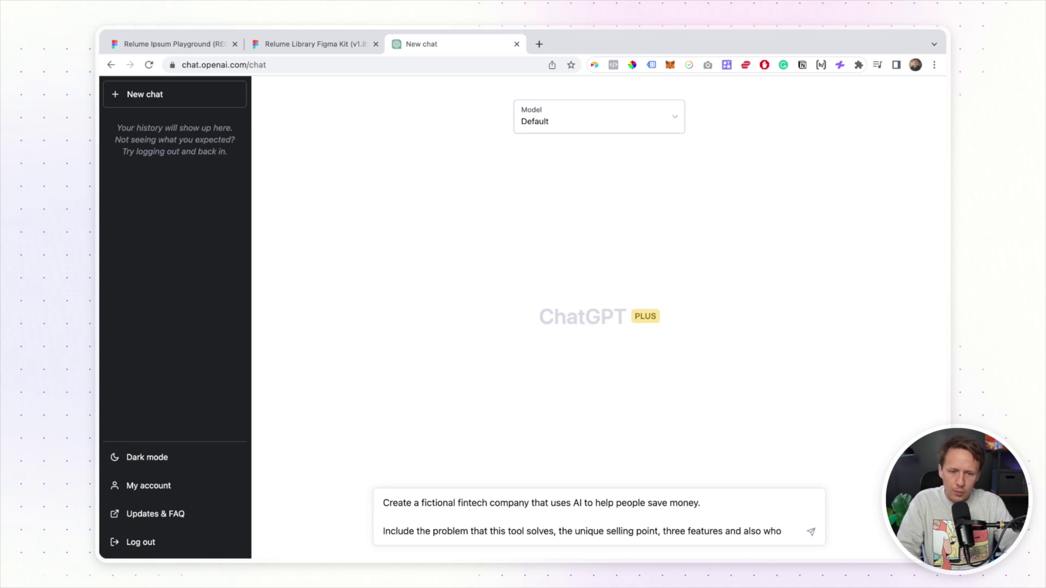
text( the t)
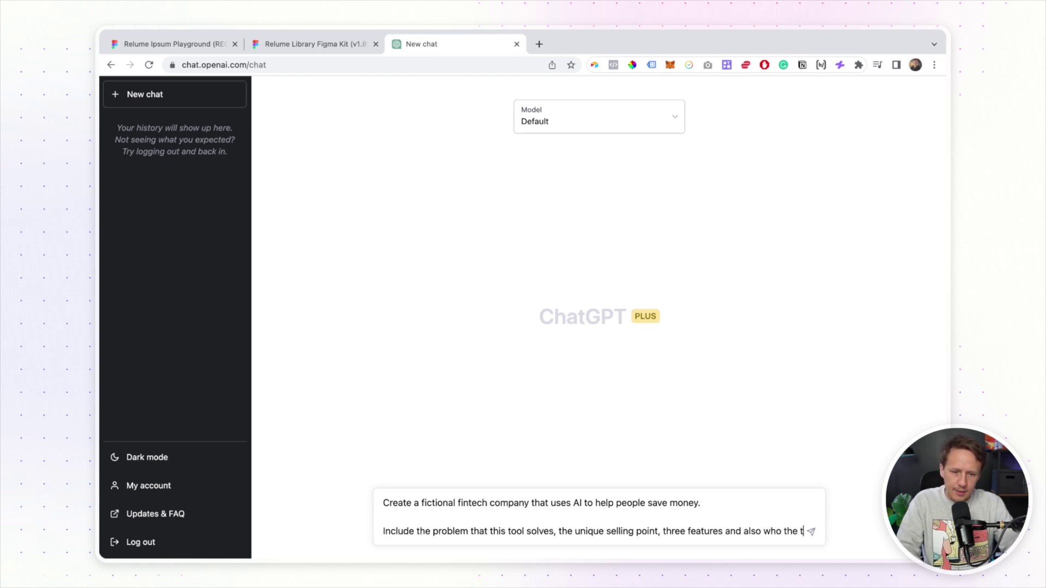
text(arget audience)
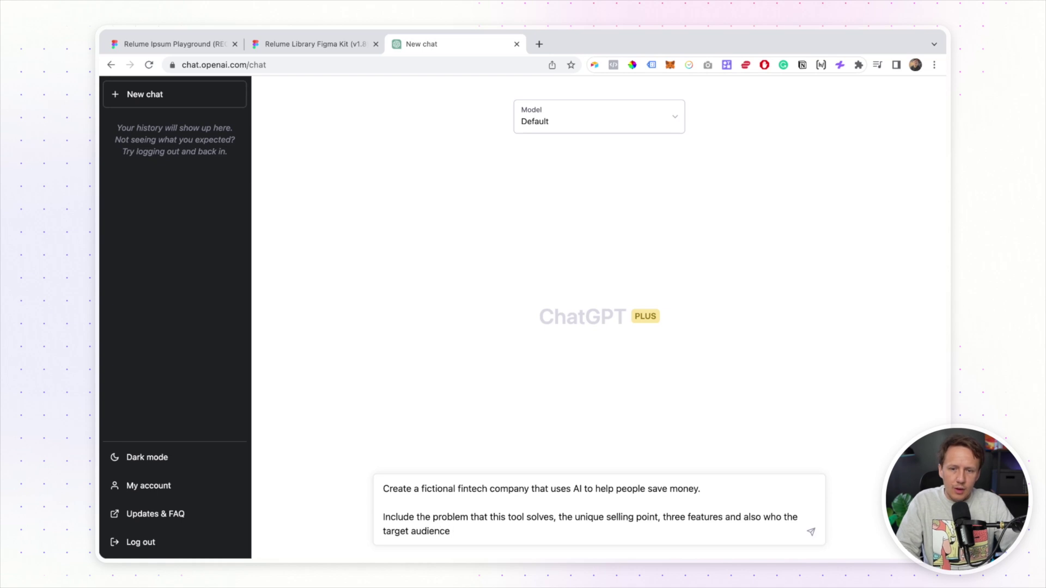
key(Return)
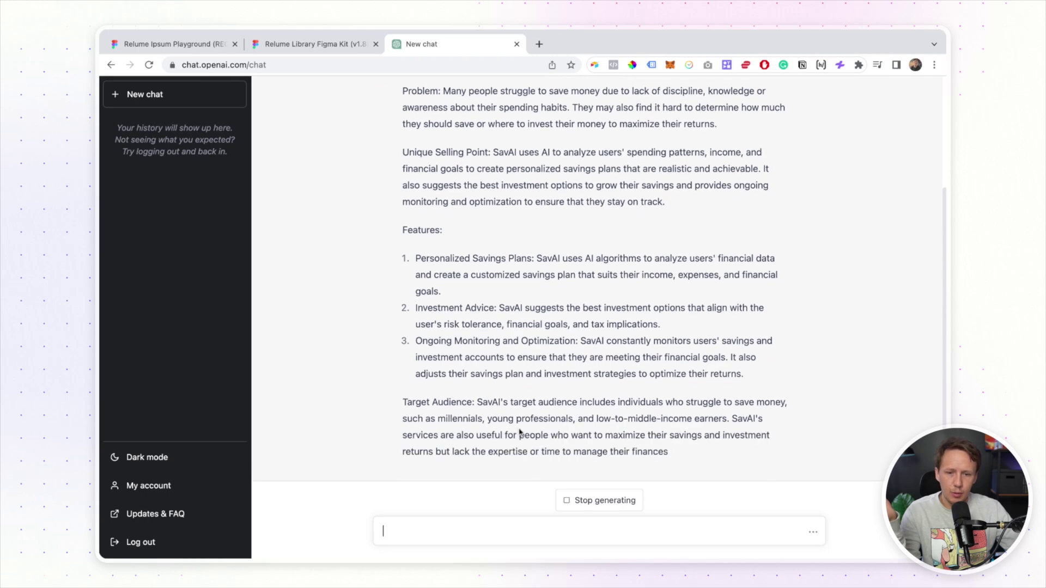
drag(726, 458, 402, 218)
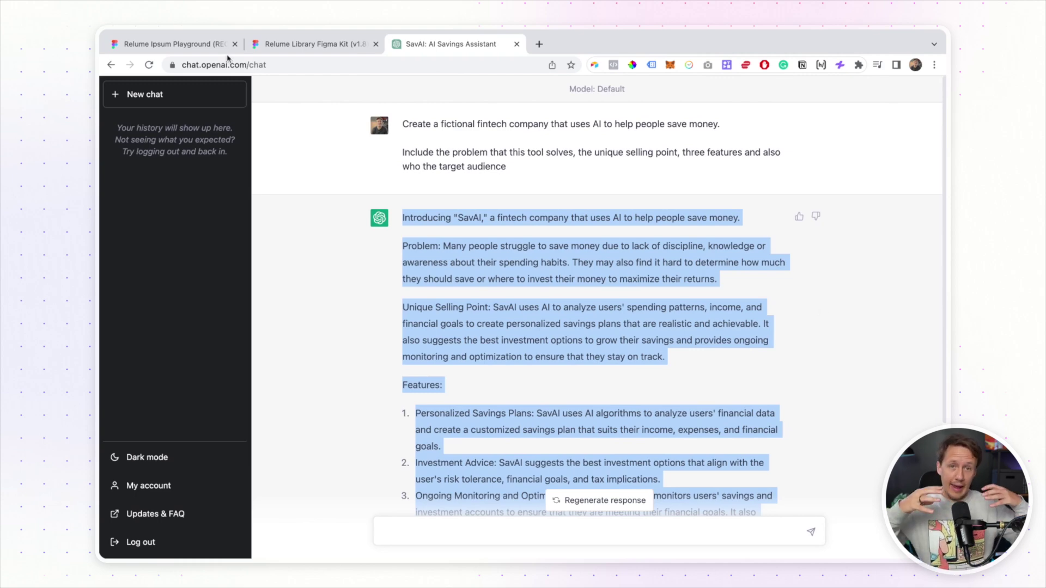
click(184, 44)
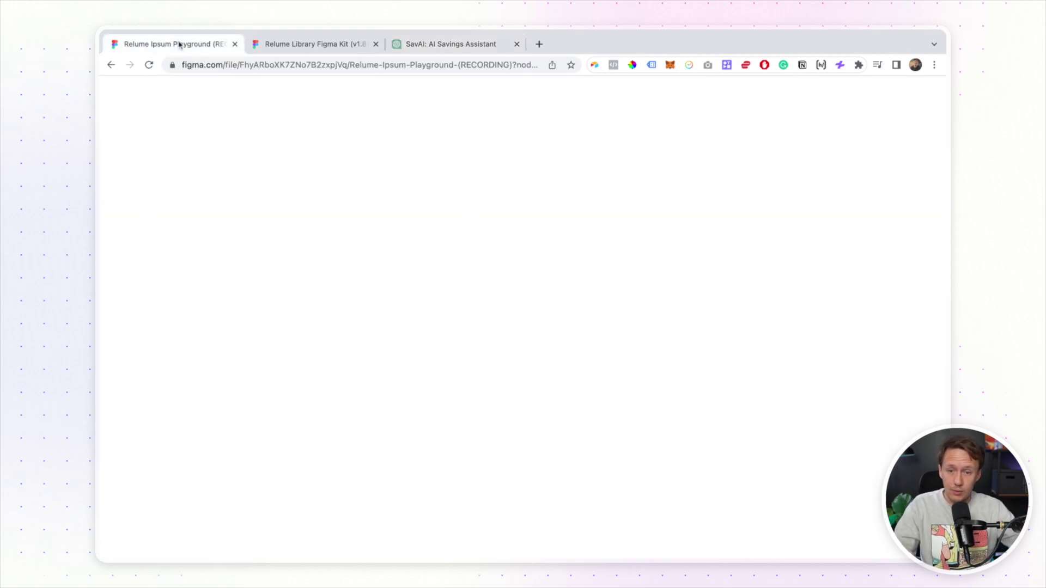
Step: In Relume Ipsum for Home / 2, paste the SavAI write-up as description and enter SavAI as company name
click(315, 44)
click(730, 370)
key(ctrl+v)
scroll(763, 354, up, 10)
click(719, 296)
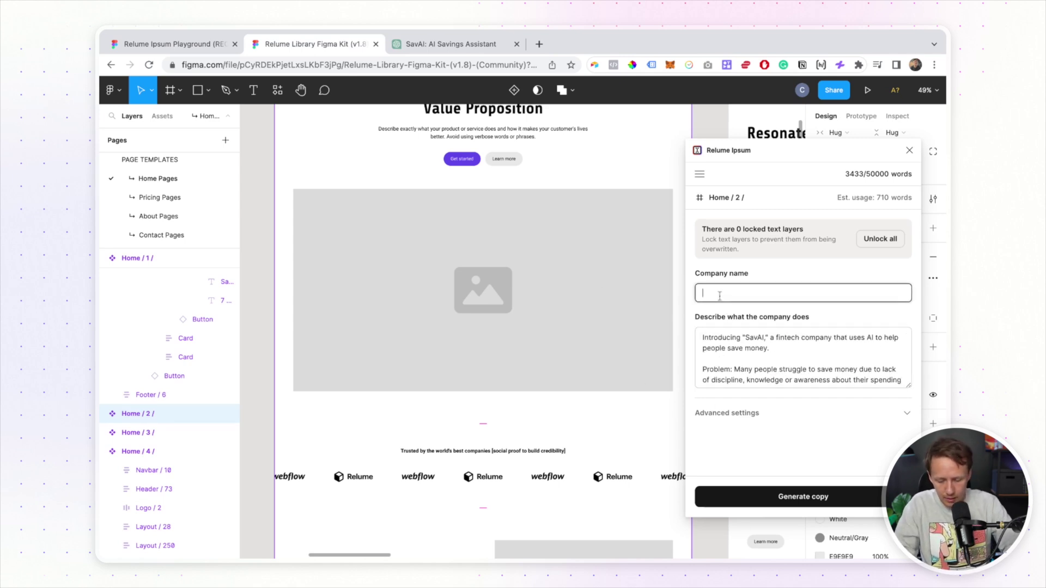
click(517, 440)
scroll(523, 398, up, 3)
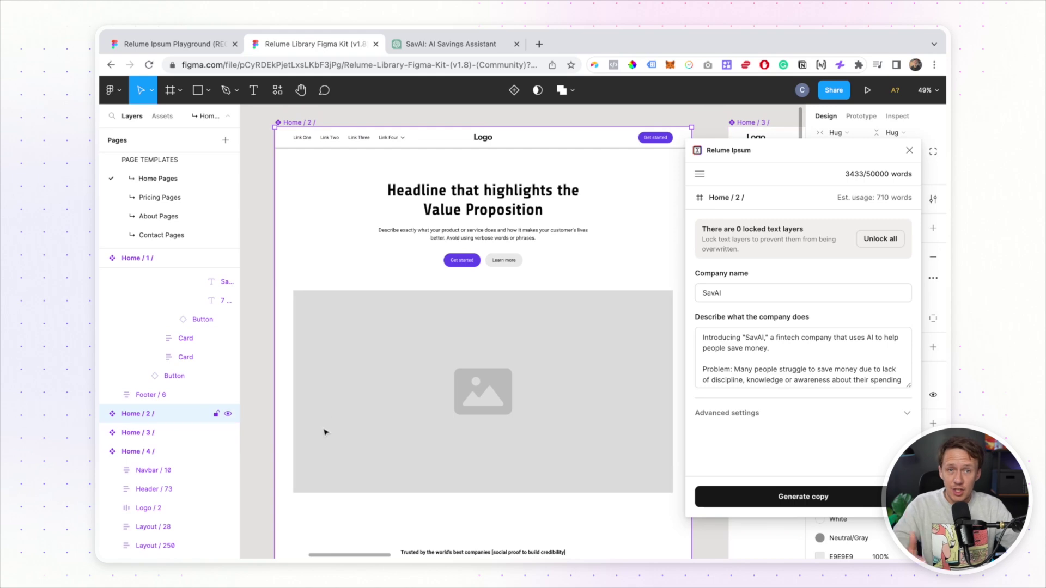
scroll(351, 432, down, 10)
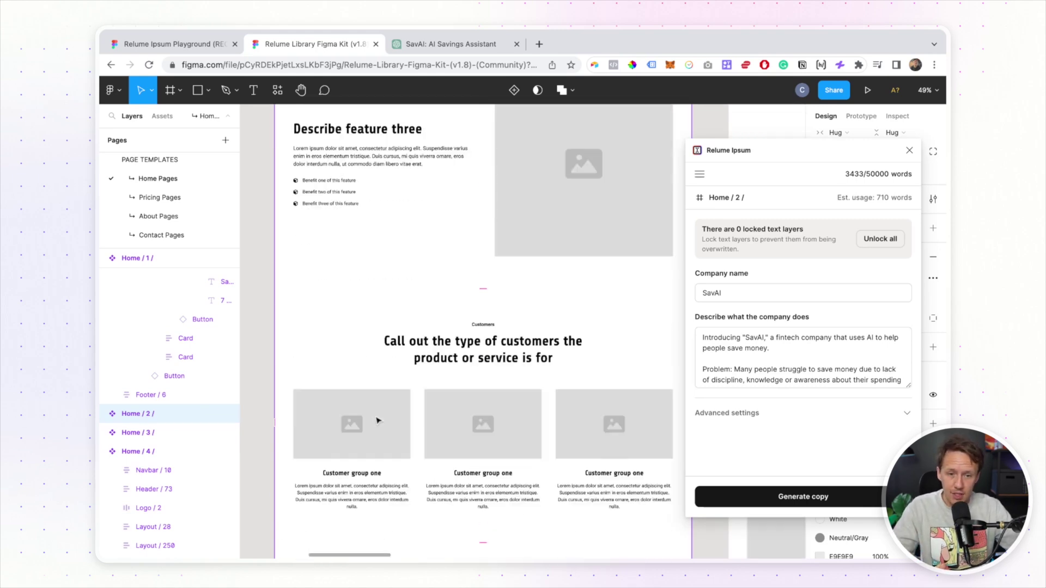
scroll(395, 422, up, 10)
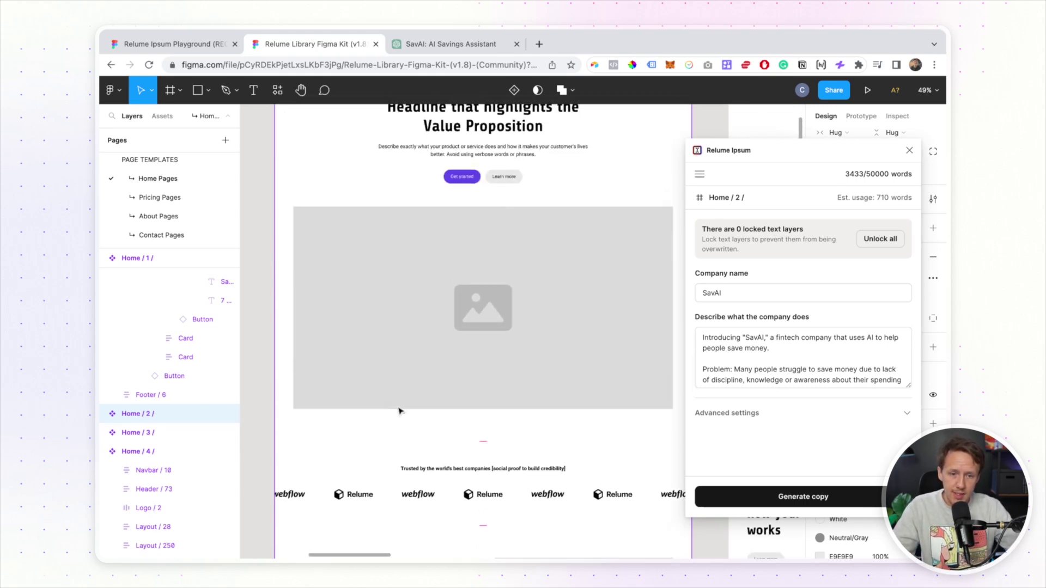
scroll(400, 411, up, 3)
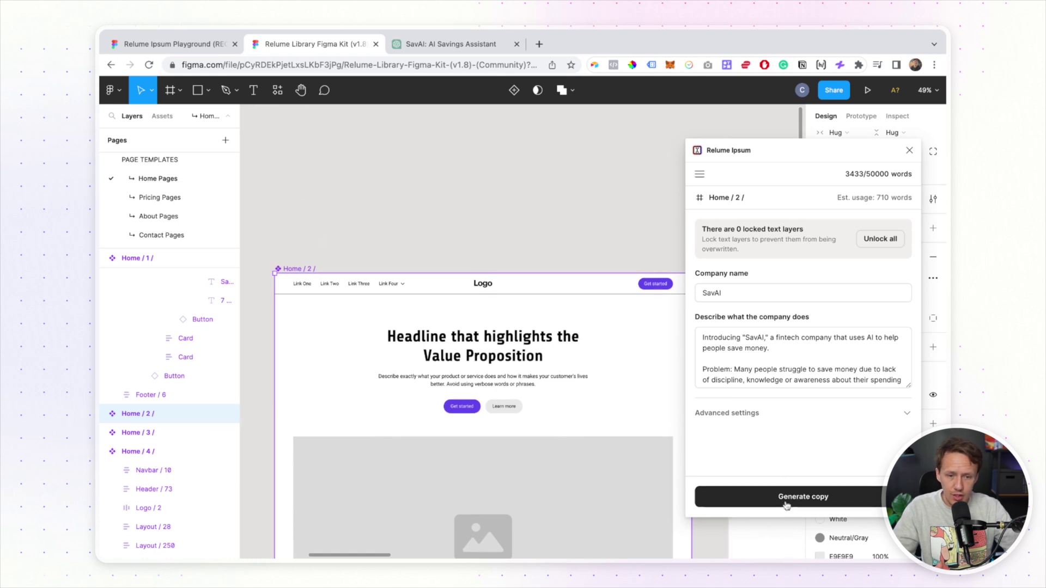
Step: Generate copy for Home / 2, producing the headline 'Grow Your Savings with SavAI' and nav links like Save Now
click(785, 496)
scroll(480, 436, down, 5)
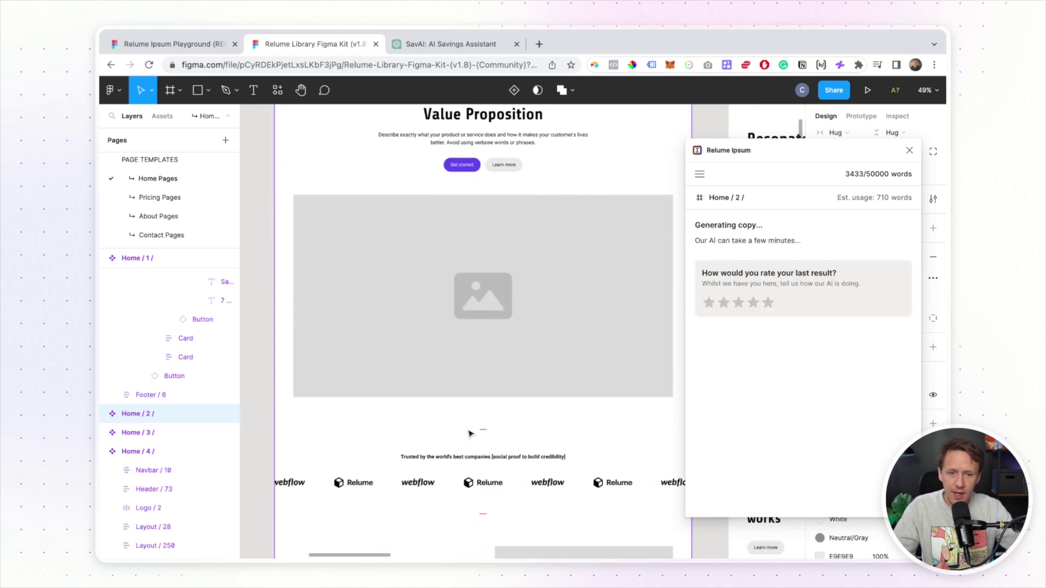
scroll(469, 433, up, 3)
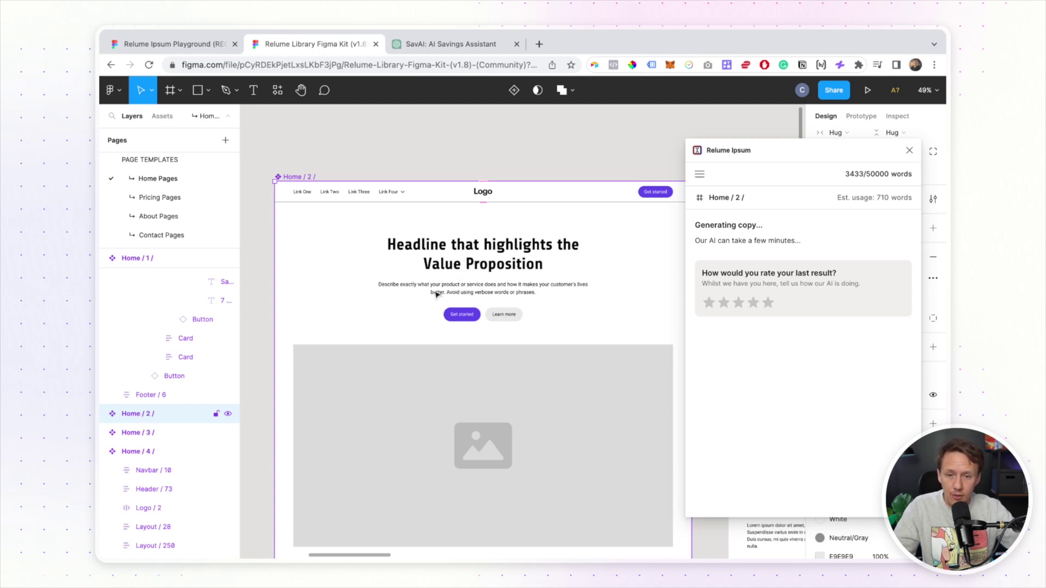
scroll(416, 294, up, 5)
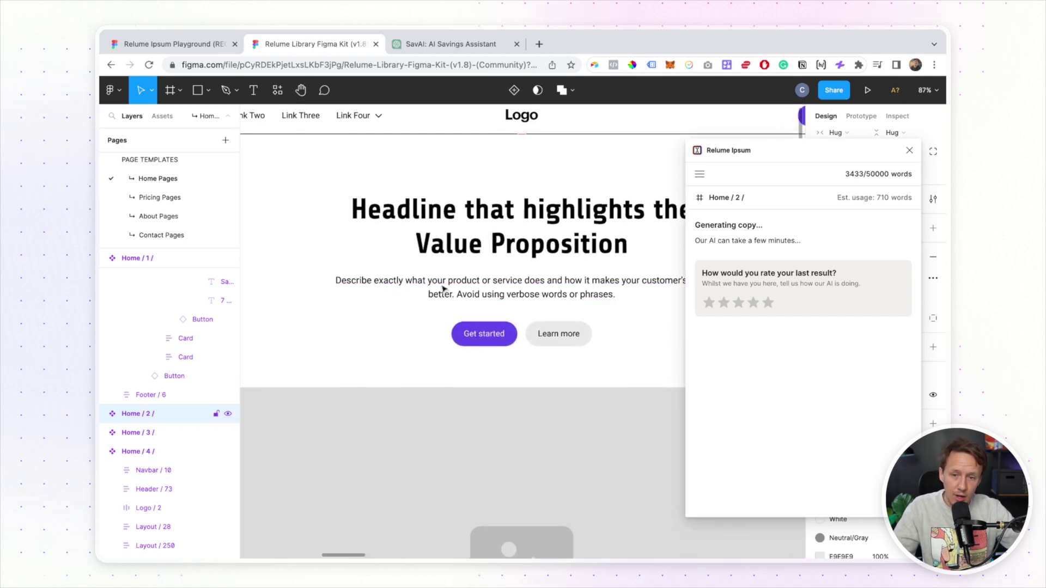
scroll(442, 289, down, 2)
scroll(442, 288, down, 4)
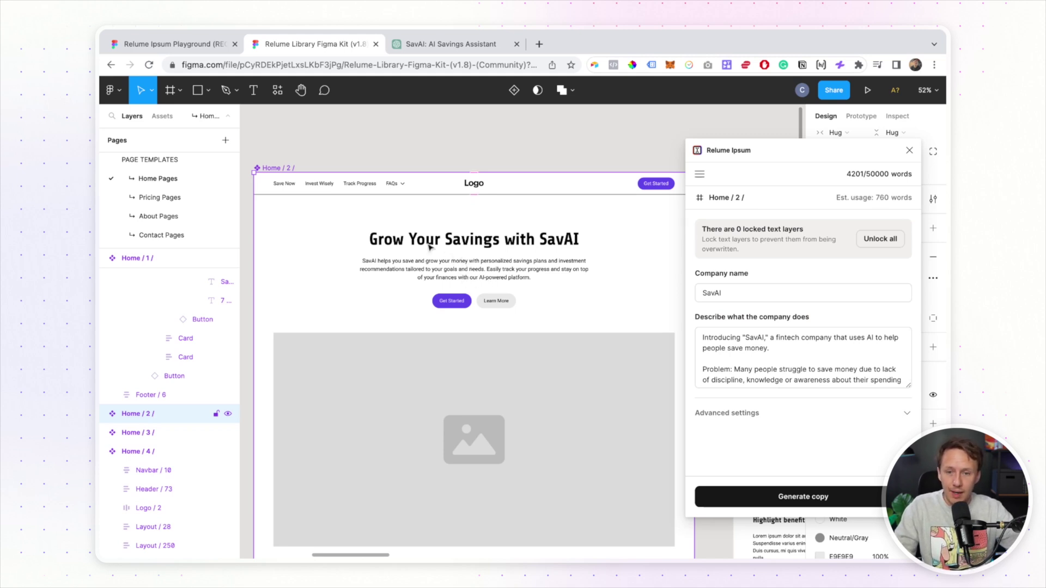
scroll(429, 246, up, 3)
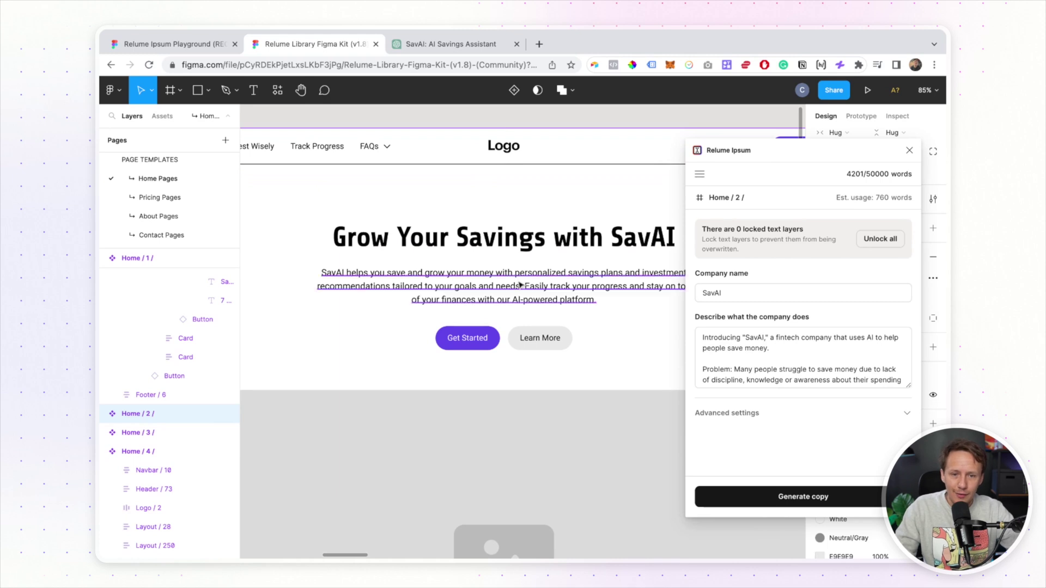
scroll(520, 284, up, 3)
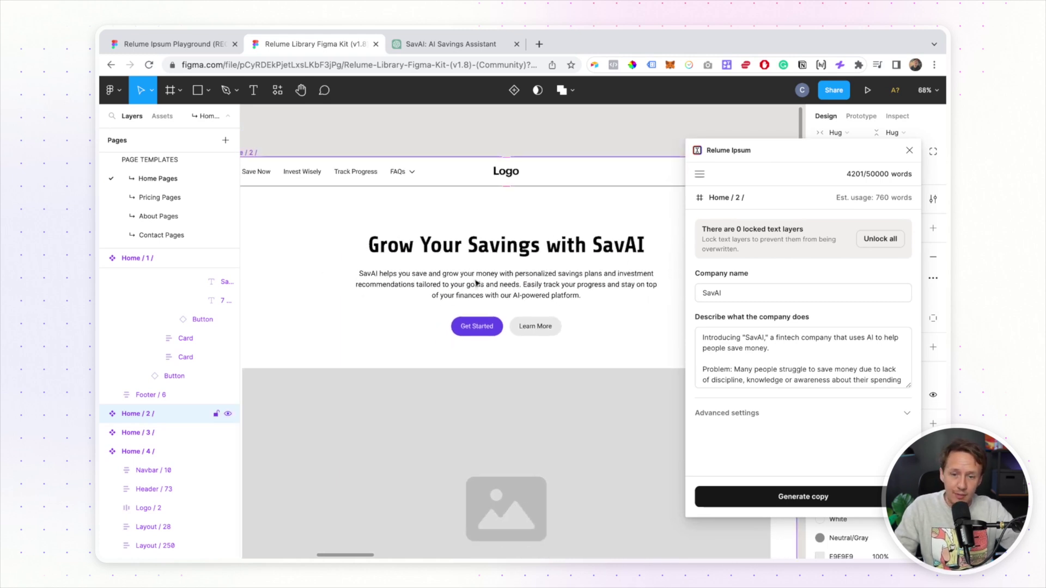
scroll(531, 290, down, 3)
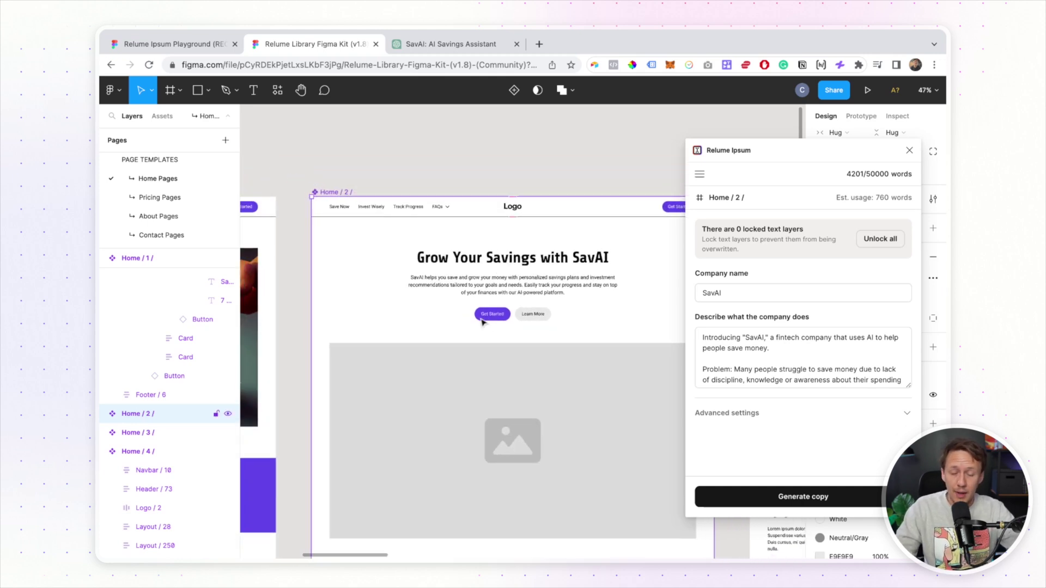
scroll(332, 212, up, 5)
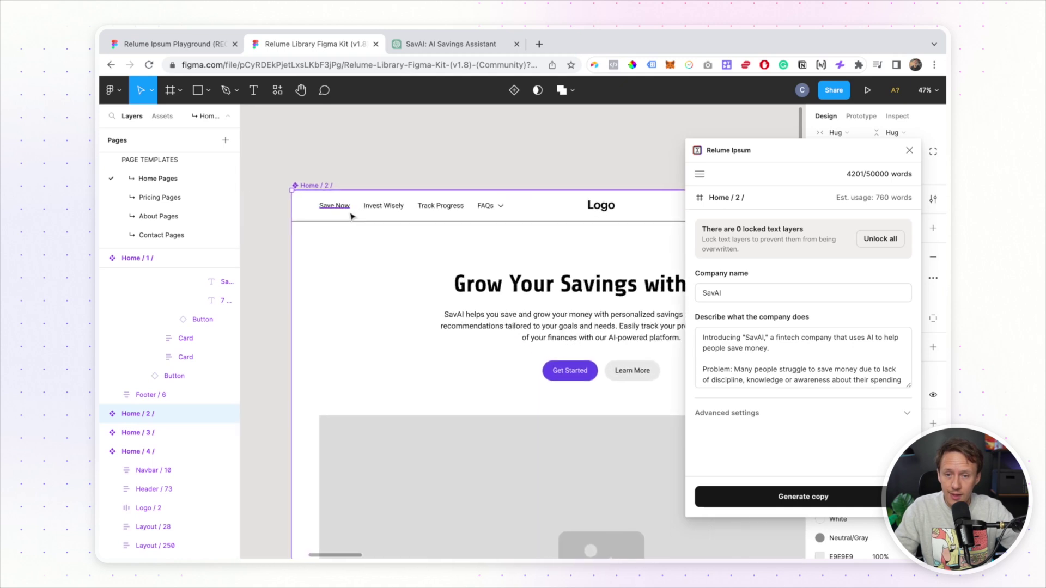
scroll(329, 211, right, 2)
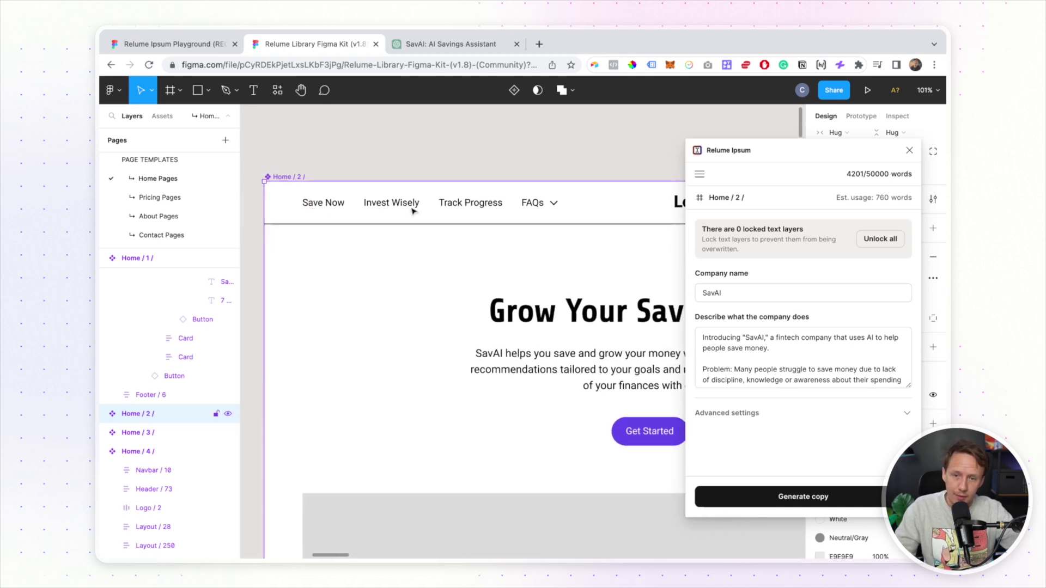
scroll(354, 207, right, 1)
scroll(403, 206, right, 2)
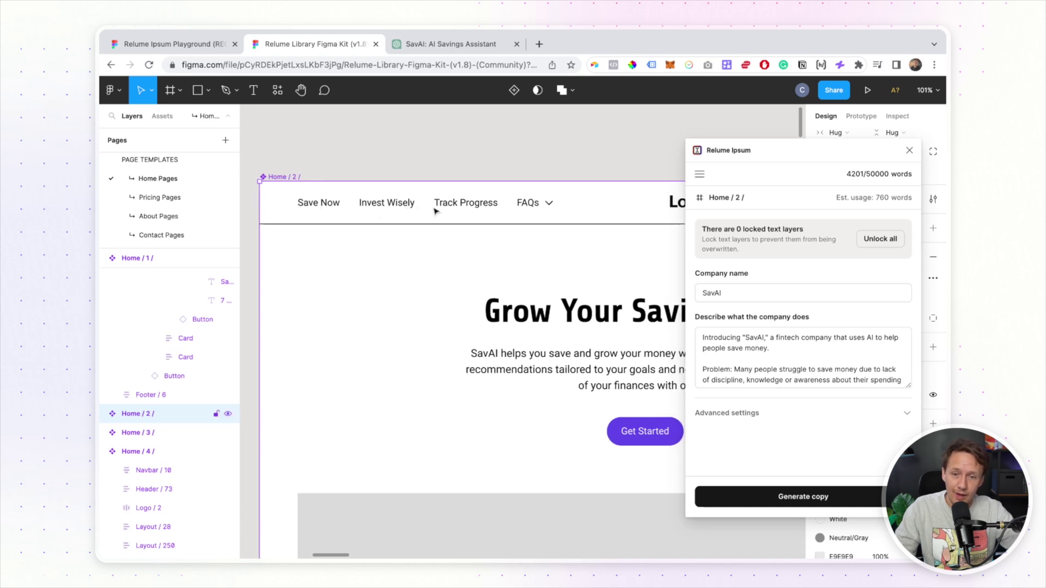
scroll(463, 214, right, 1)
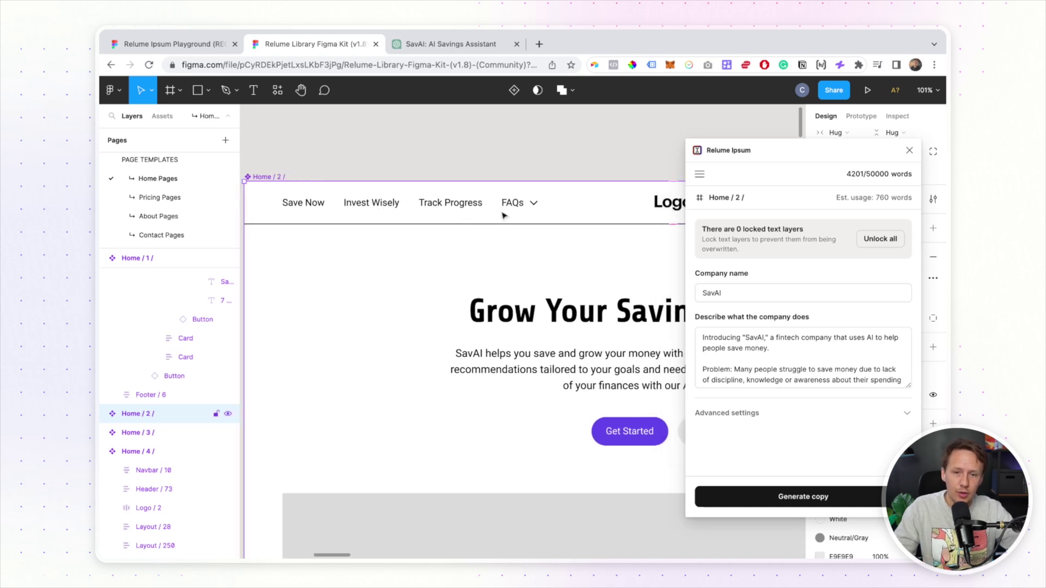
scroll(501, 216, right, 5)
scroll(487, 234, right, 1)
scroll(472, 264, down, 5)
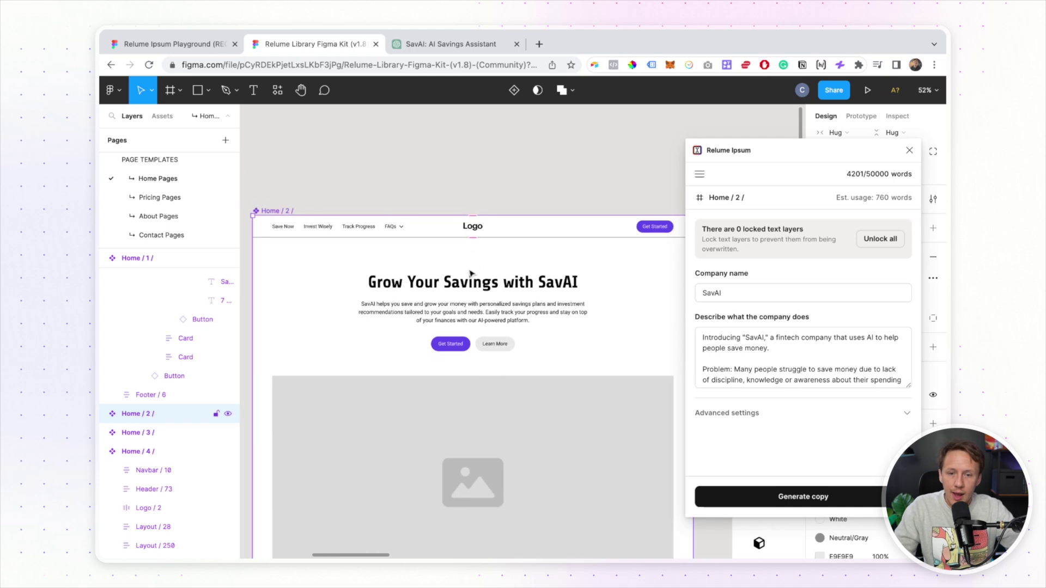
scroll(467, 320, down, 10)
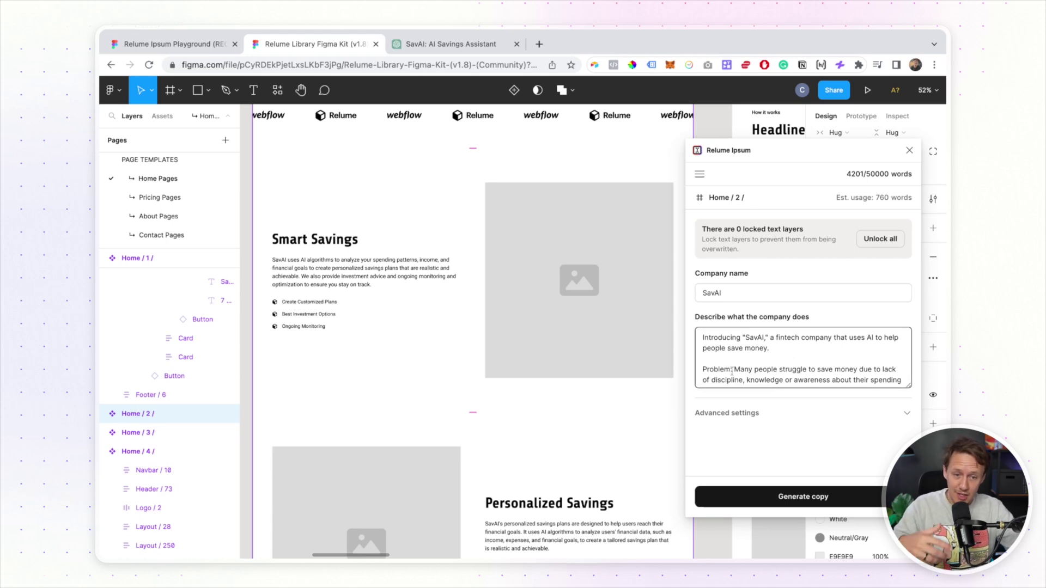
scroll(461, 332, down, 10)
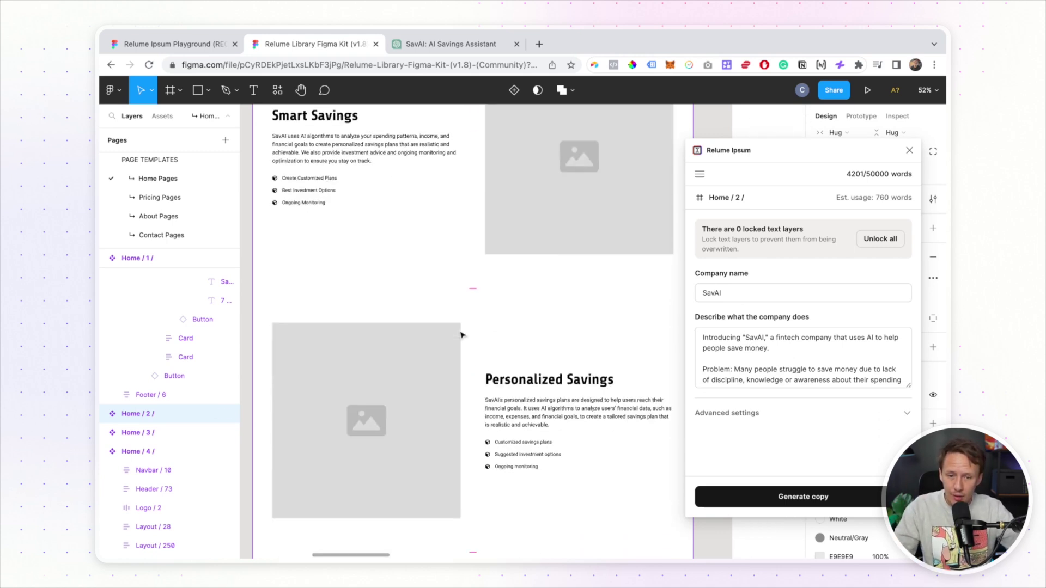
scroll(461, 335, down, 10)
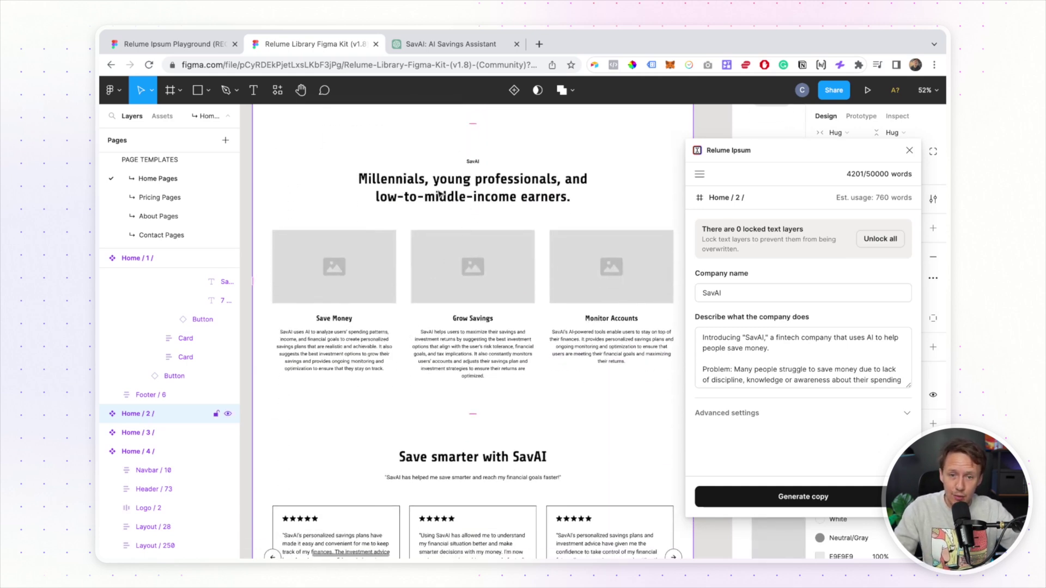
scroll(409, 288, down, 6)
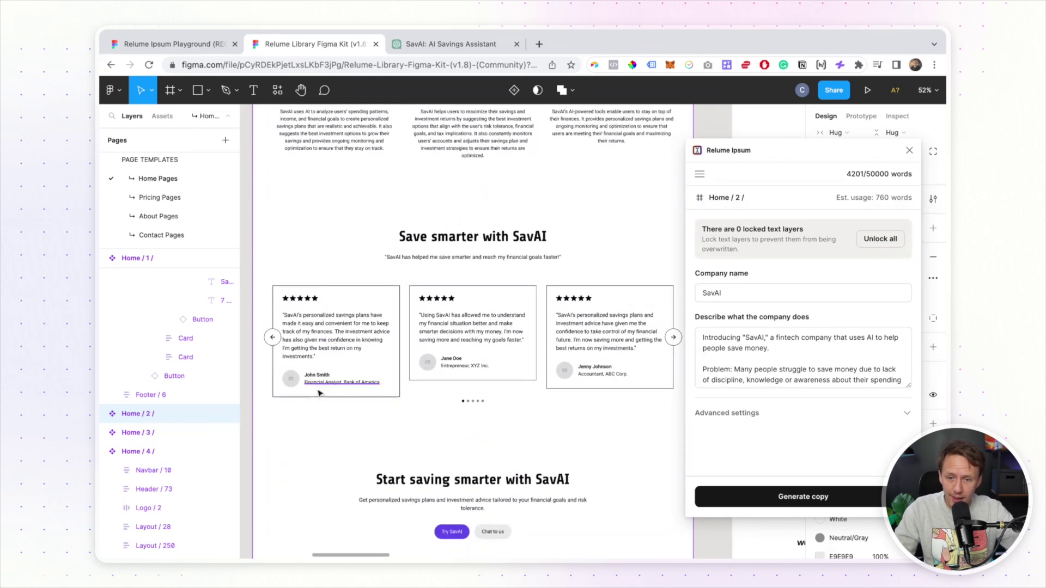
scroll(319, 391, up, 3)
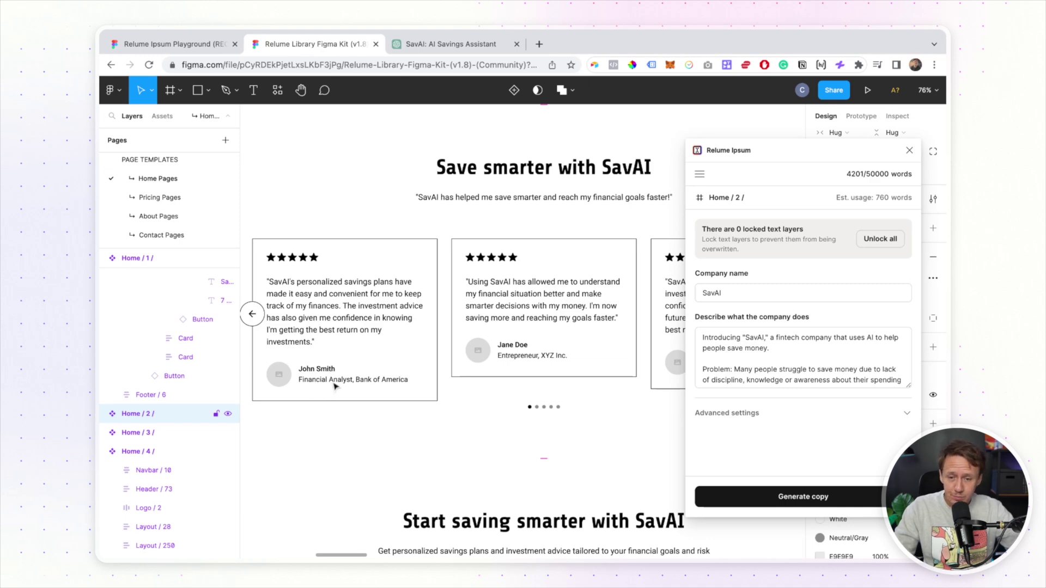
scroll(369, 335, down, 5)
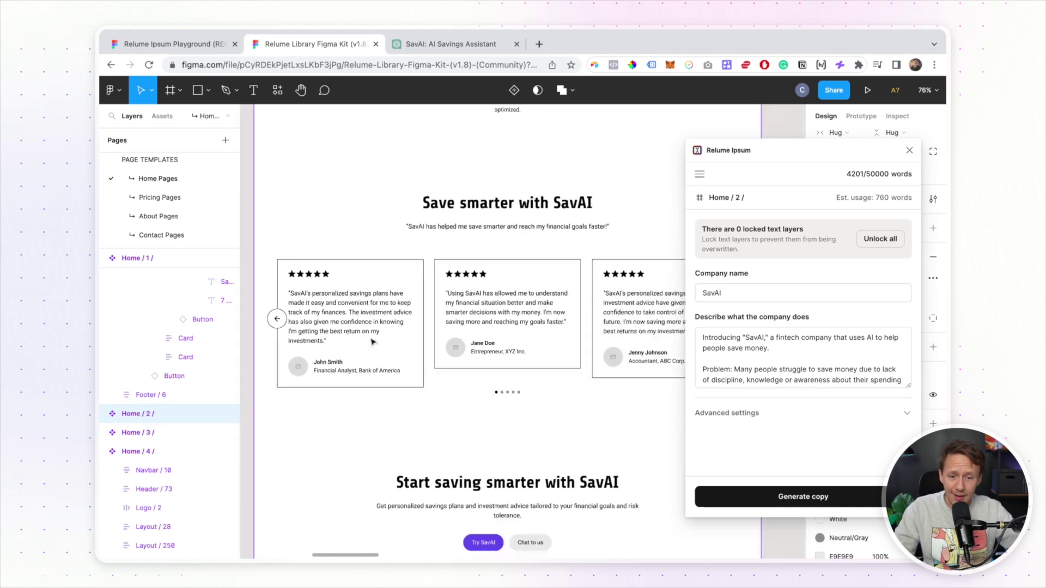
scroll(398, 417, down, 8)
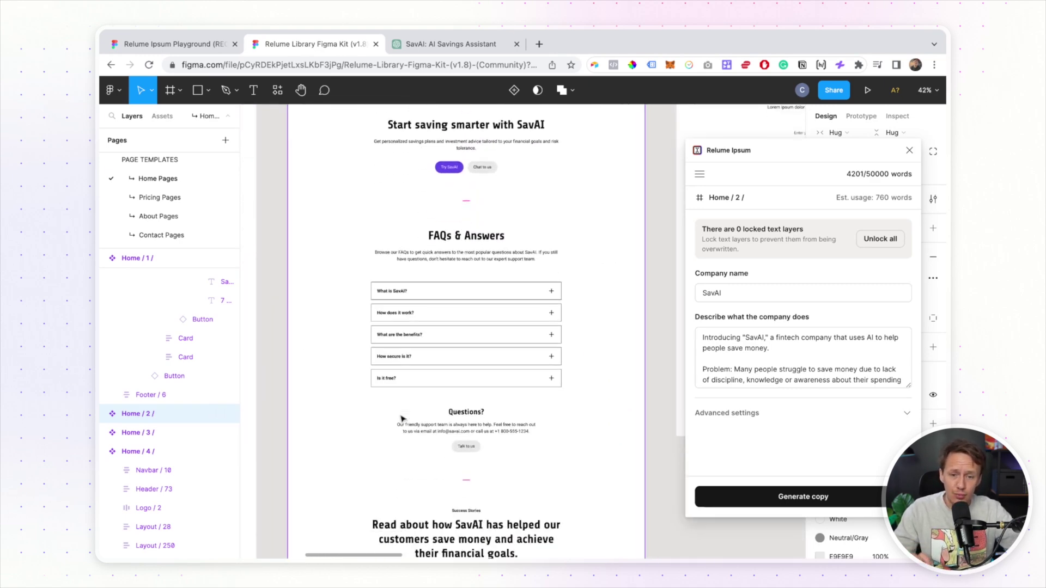
scroll(401, 418, down, 5)
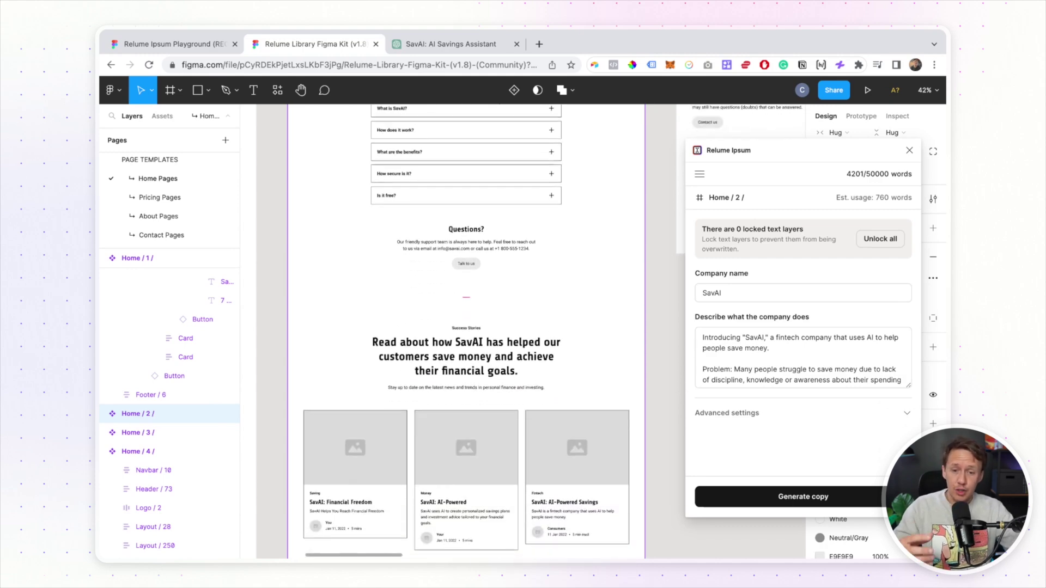
scroll(466, 333, down, 3)
scroll(466, 332, up, 12)
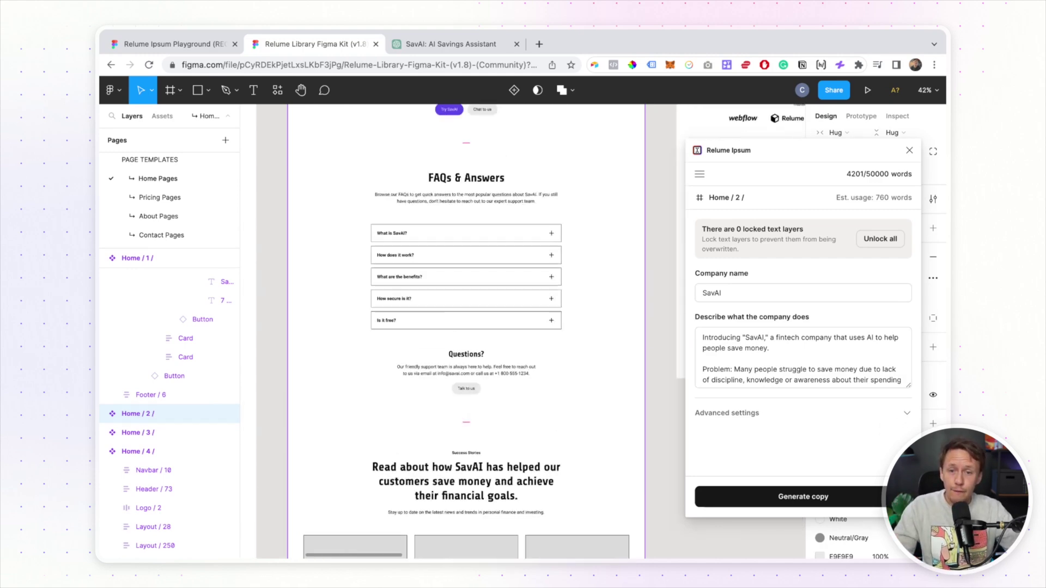
scroll(466, 332, up, 15)
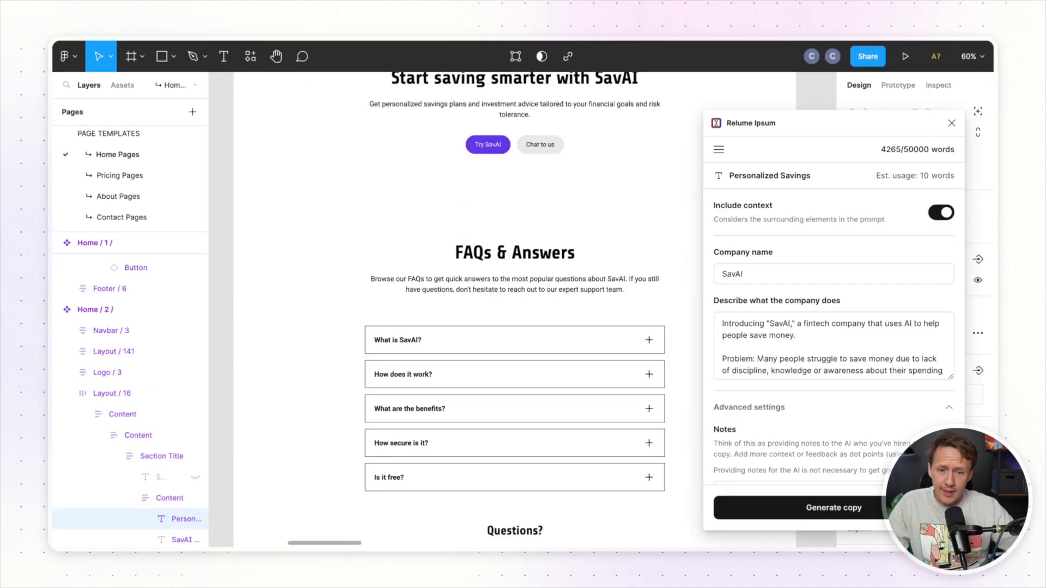
Step: Regenerate the FAQ / 4 section's copy with SavAI questions on cost and security and a Need help? block
click(344, 239)
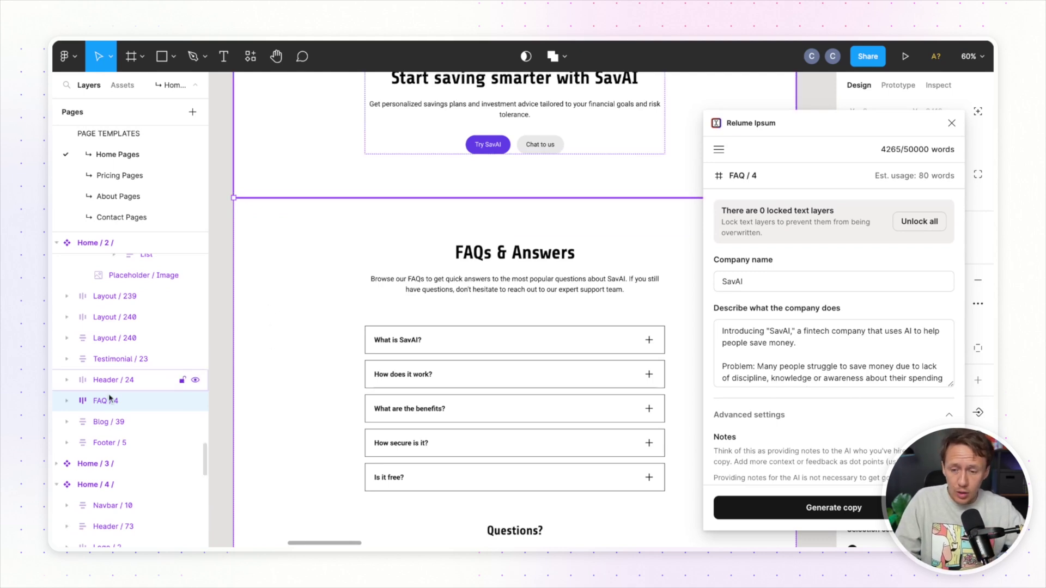
scroll(366, 383, down, 1)
scroll(367, 382, down, 4)
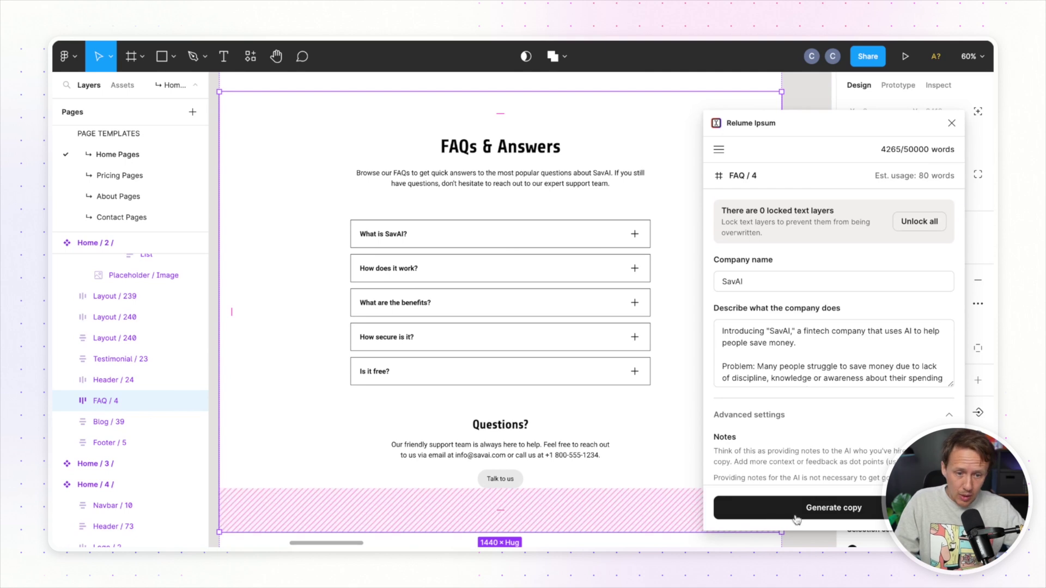
click(836, 509)
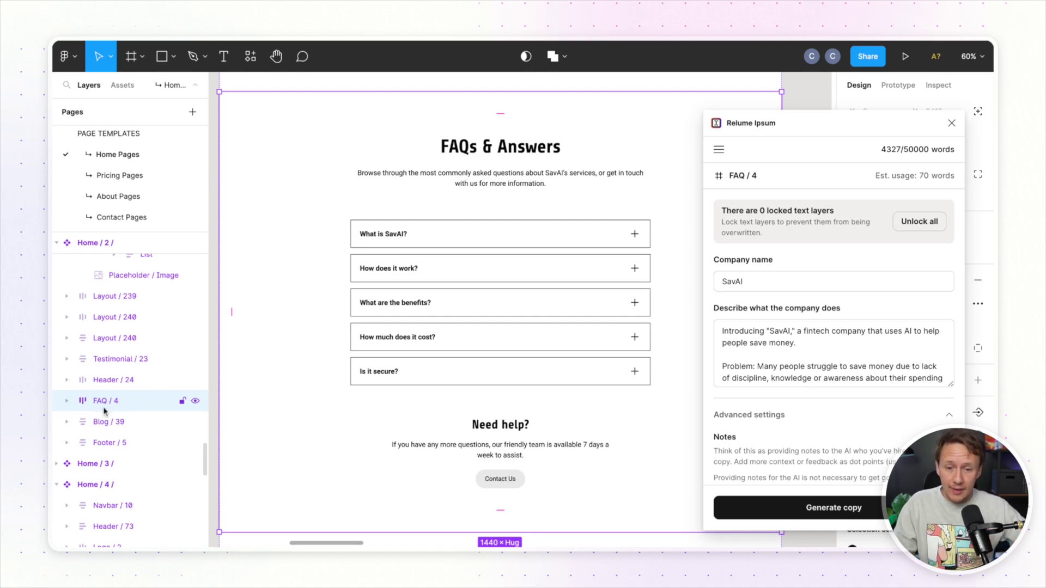
scroll(526, 443, down, 5)
scroll(525, 444, down, 6)
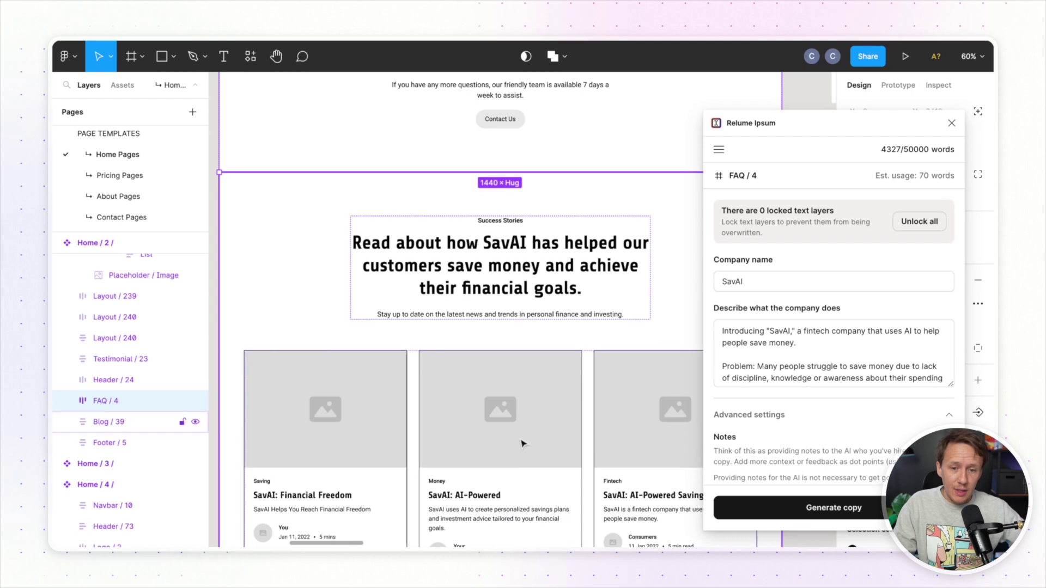
Step: Select the Blog / 39 Success Stories heading text layer and generate a new SavAI heading
scroll(512, 382, up, 1)
click(504, 335)
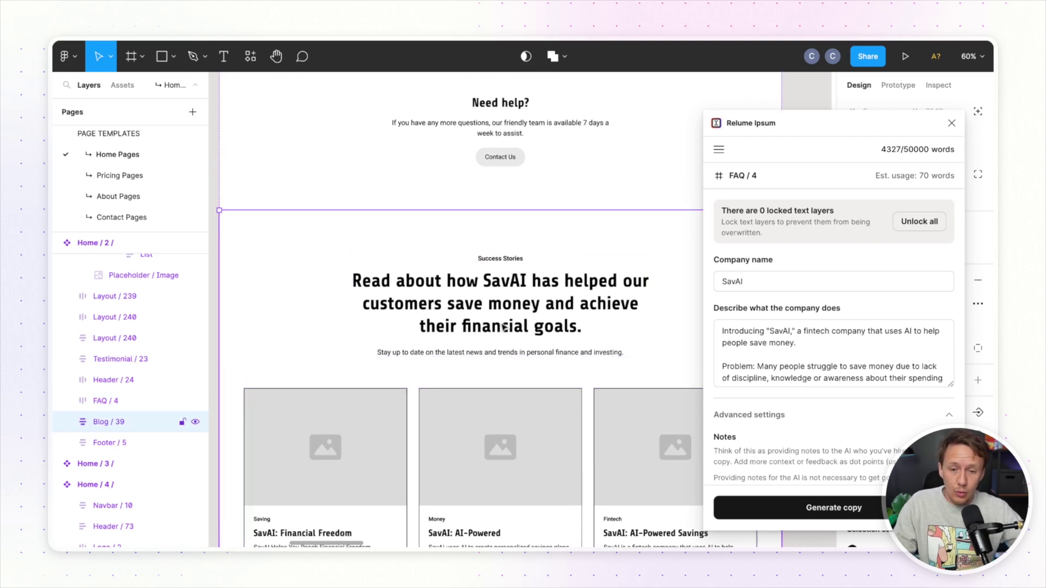
click(500, 315)
click(497, 310)
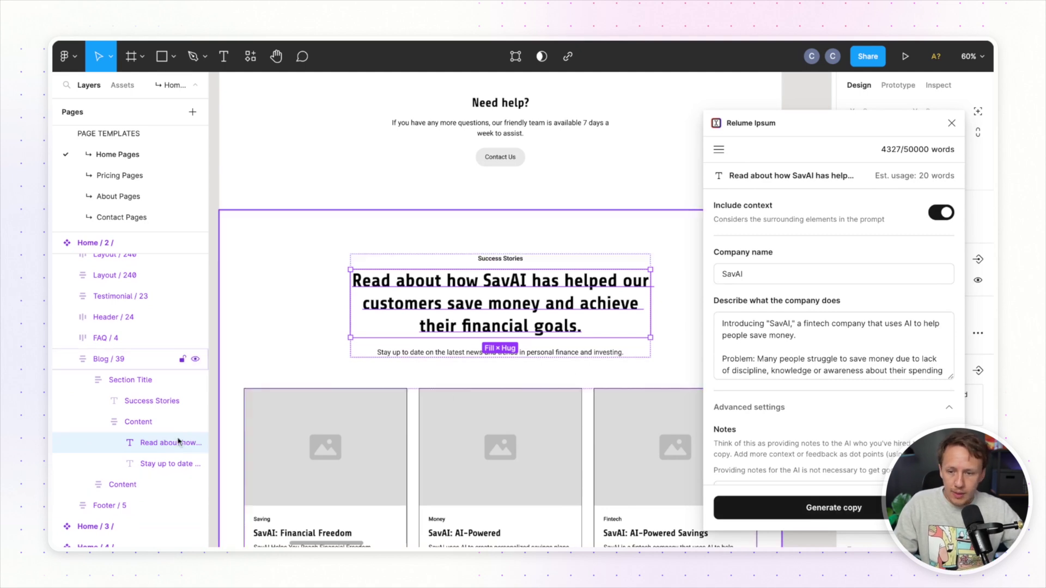
click(768, 516)
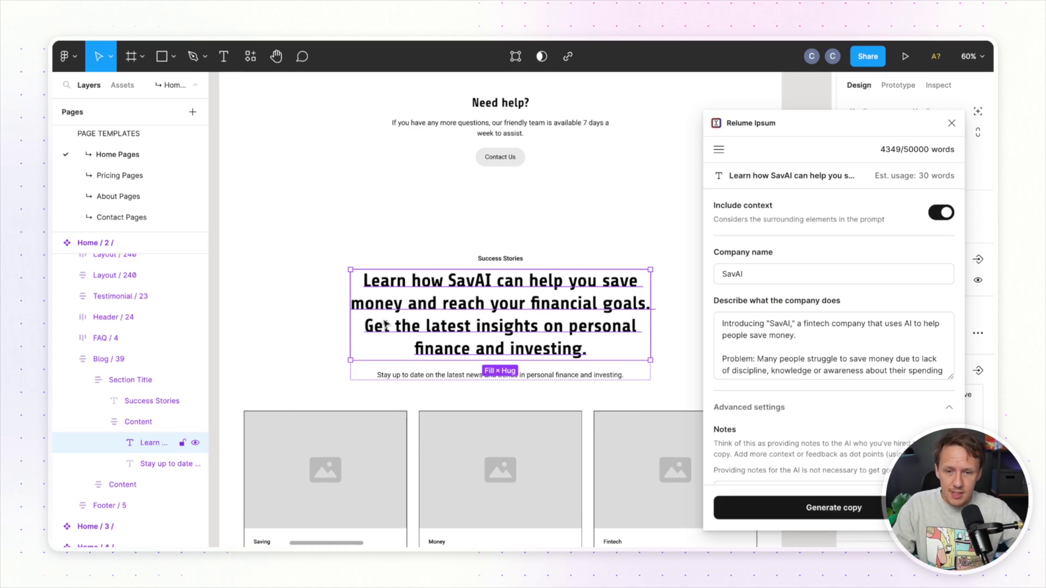
Step: Delete the Success Stories heading's last sentence so it ends with 'reach your financial goals.'
scroll(492, 341, up, 1)
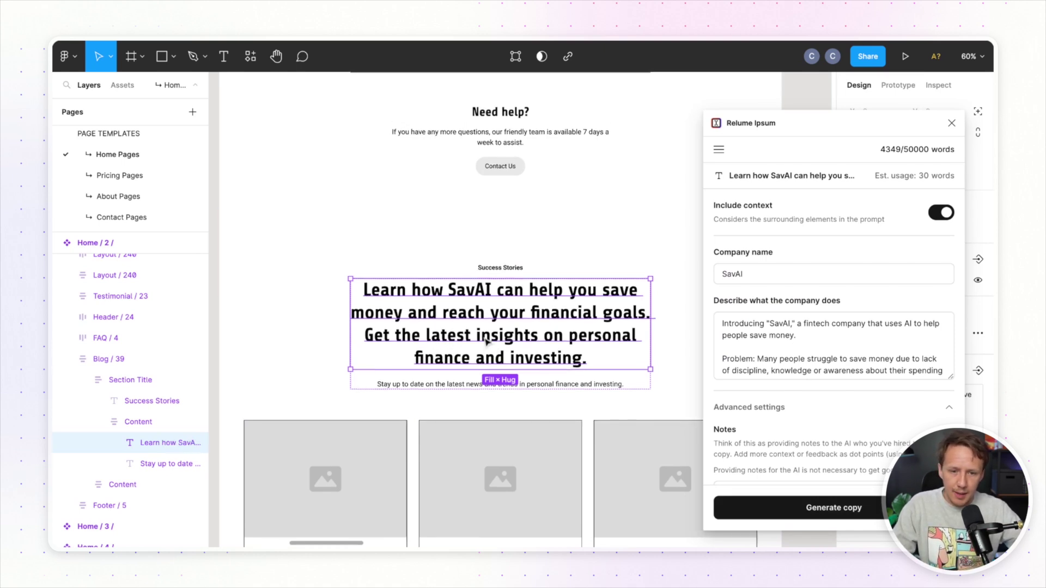
double_click(458, 347)
double_click(456, 346)
click(457, 346)
click(599, 362)
drag(605, 361, 357, 344)
key(BackSpace)
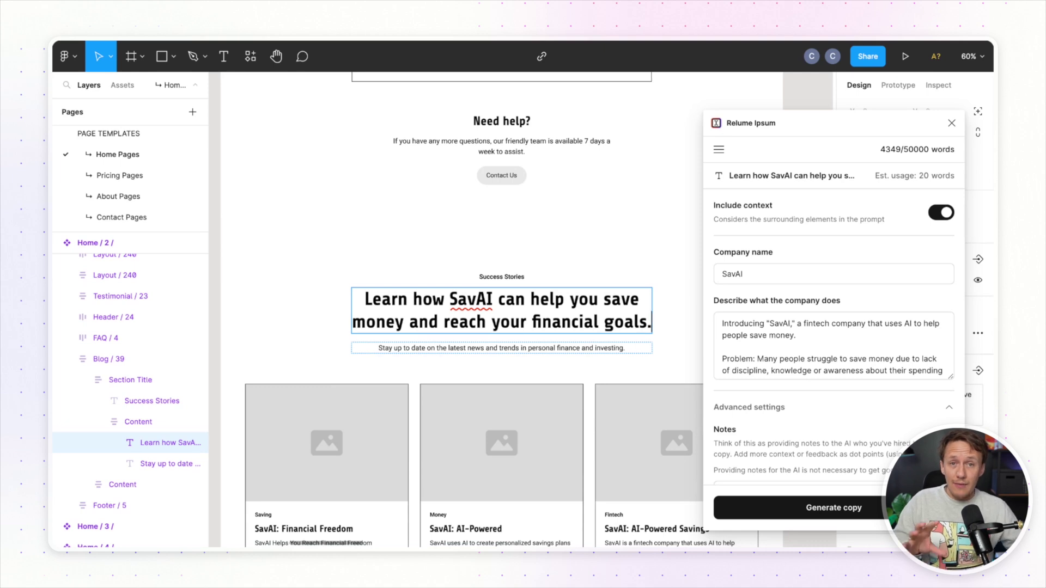
key(Escape)
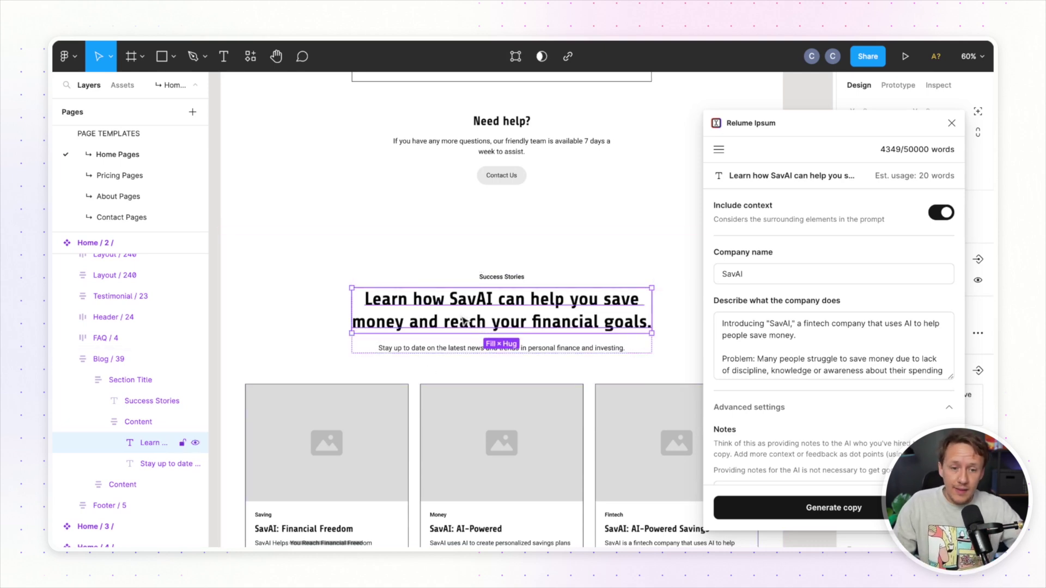
scroll(464, 321, down, 4)
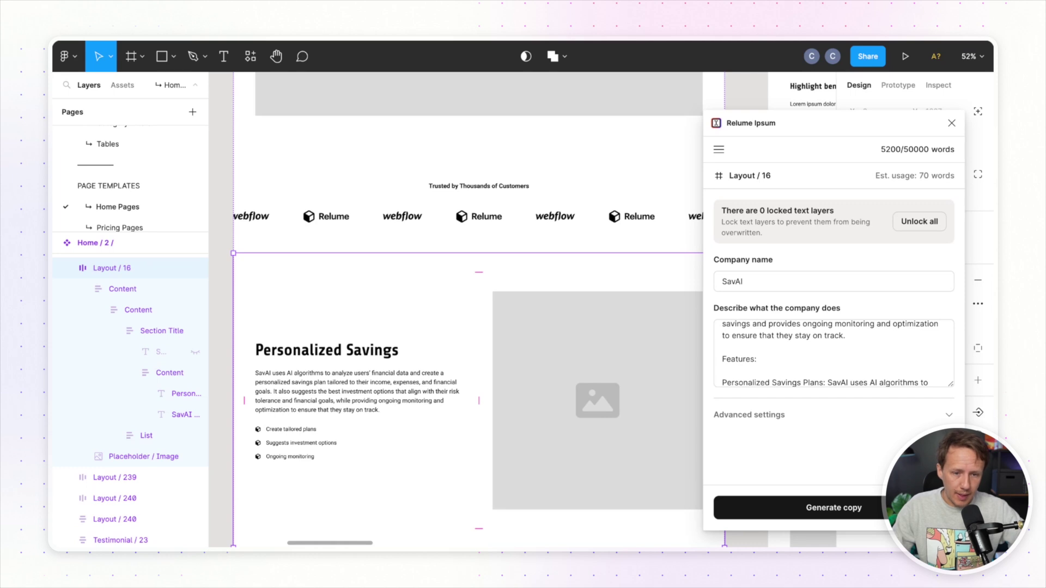
Step: Set the Relume Ipsum note to 'Write in German' and generate copy for Layout / 16
click(951, 415)
scroll(828, 380, down, 3)
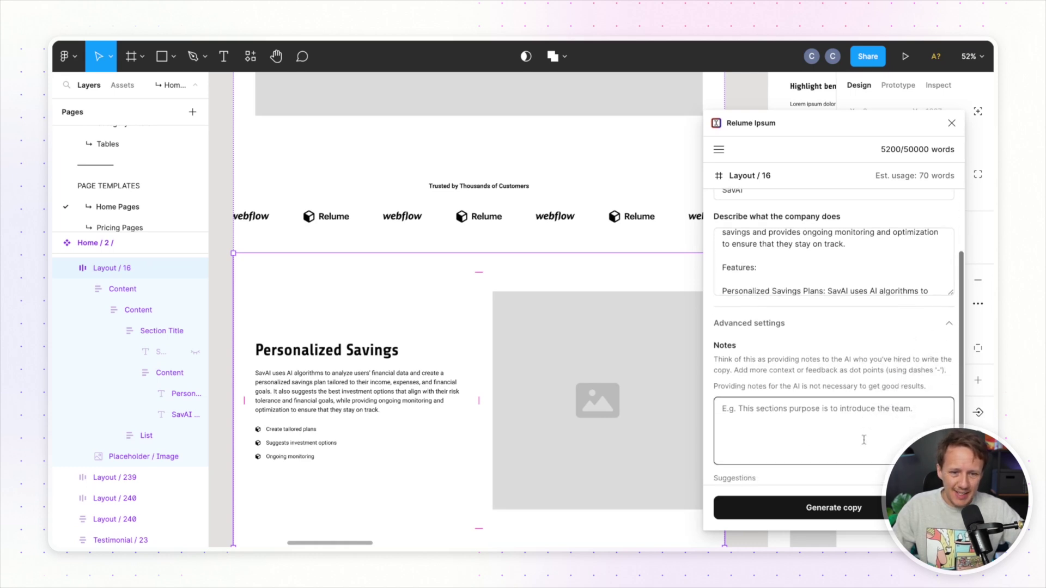
click(826, 378)
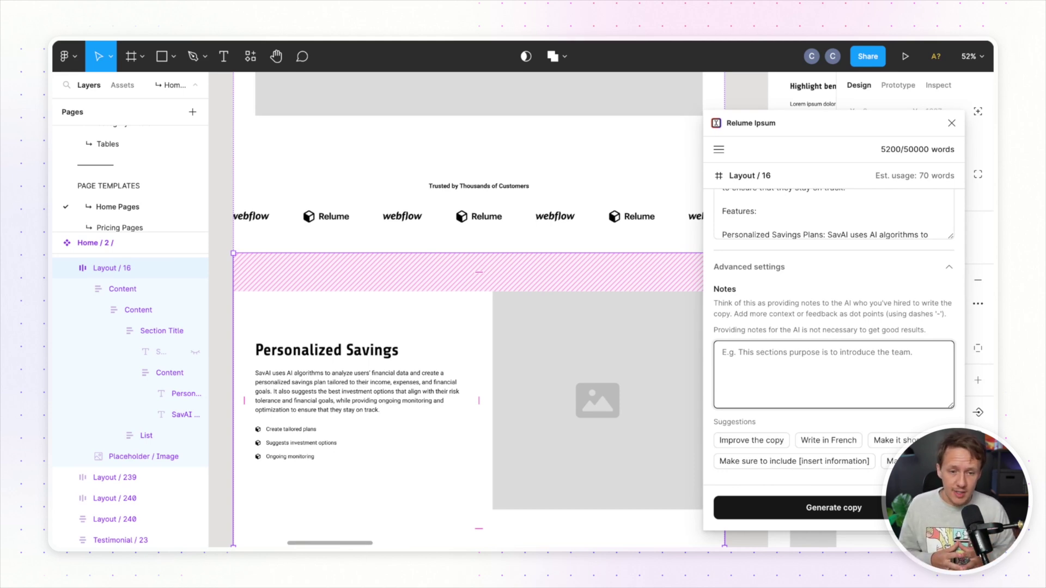
text(- Writ)
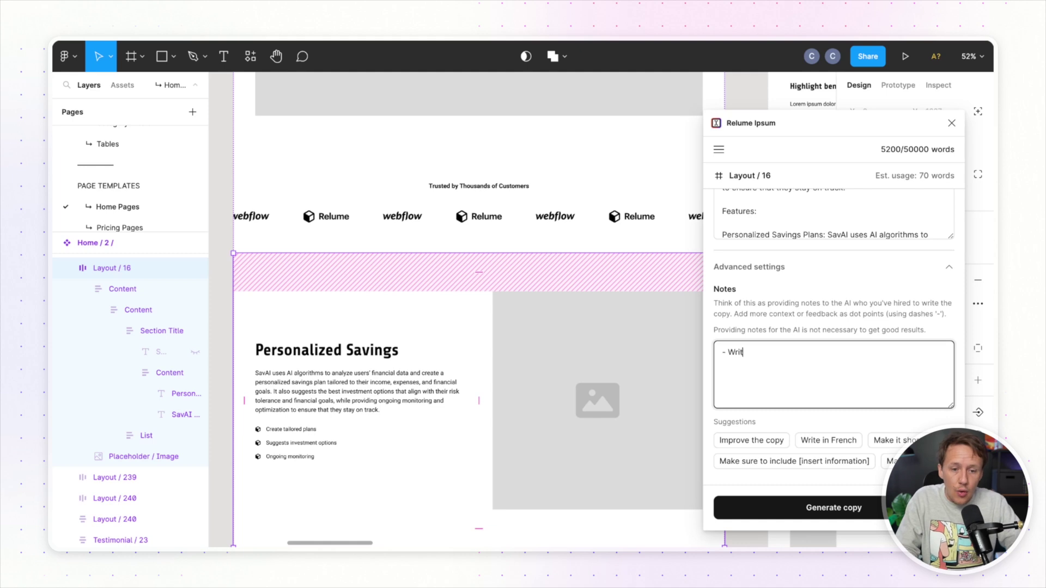
text(e the copy in the )
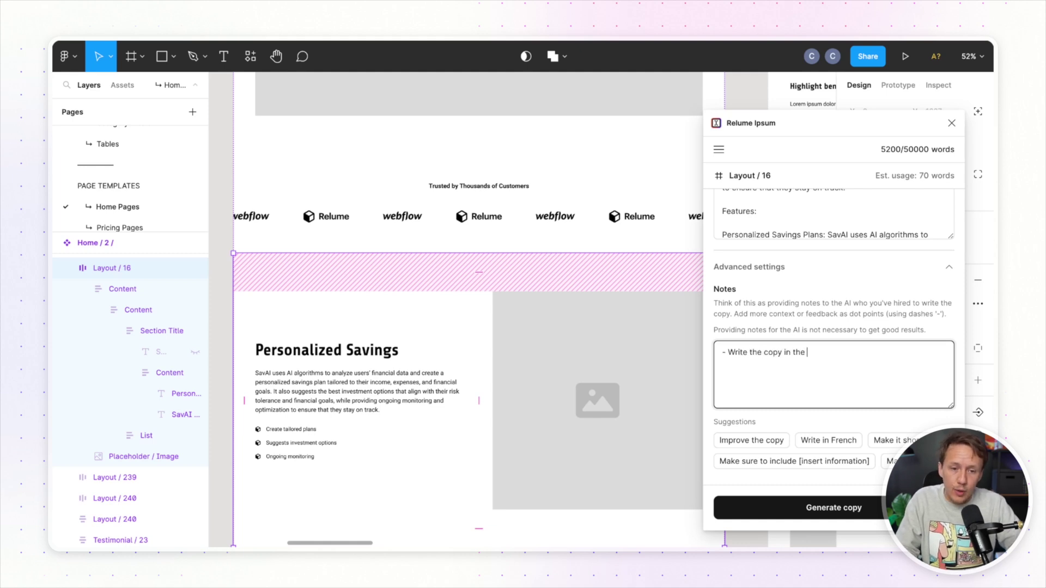
text(voice of)
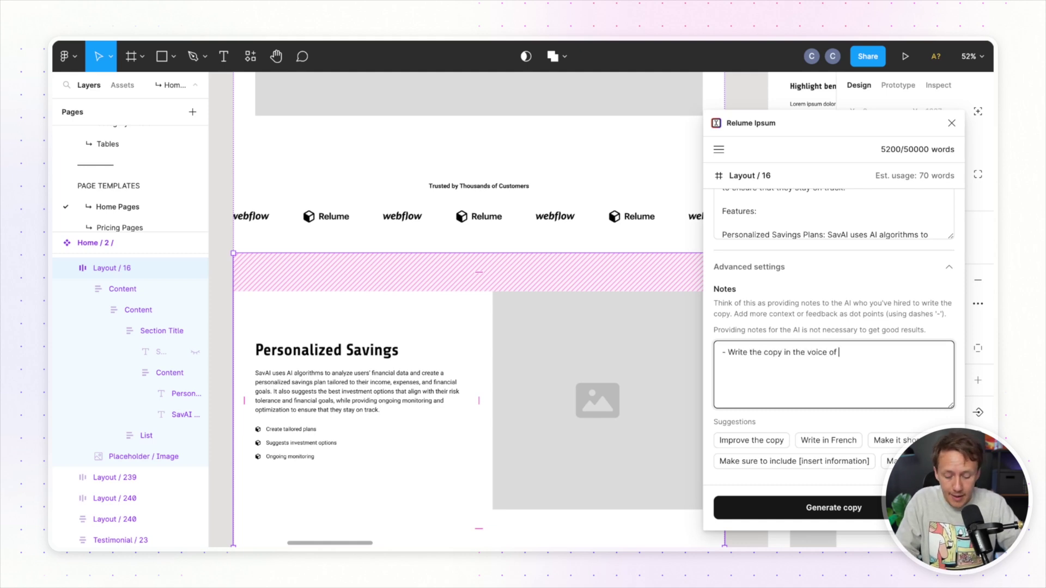
key(ctrl+a)
key(BackSpace)
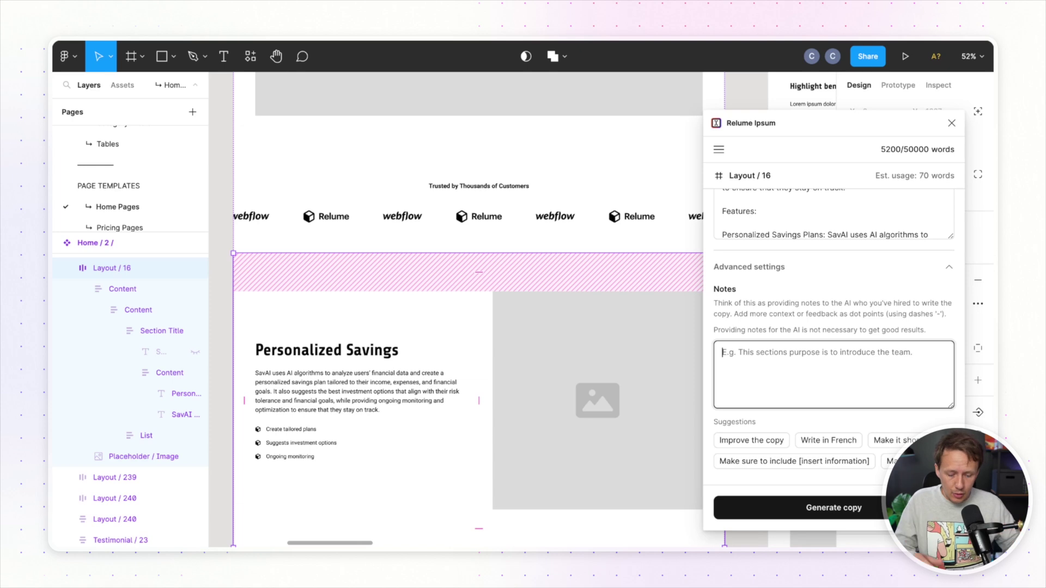
text(Write)
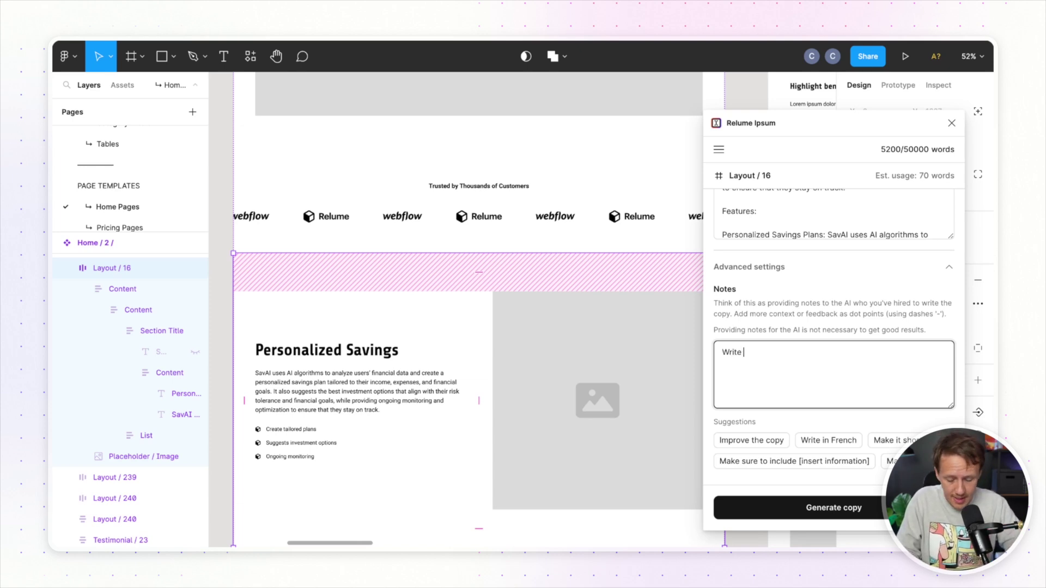
text( in German)
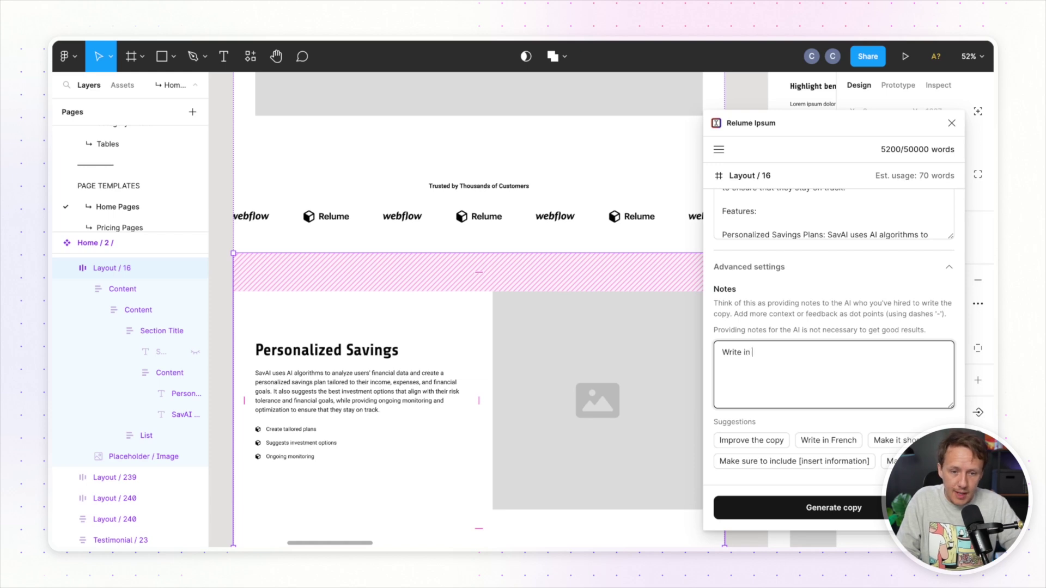
click(828, 508)
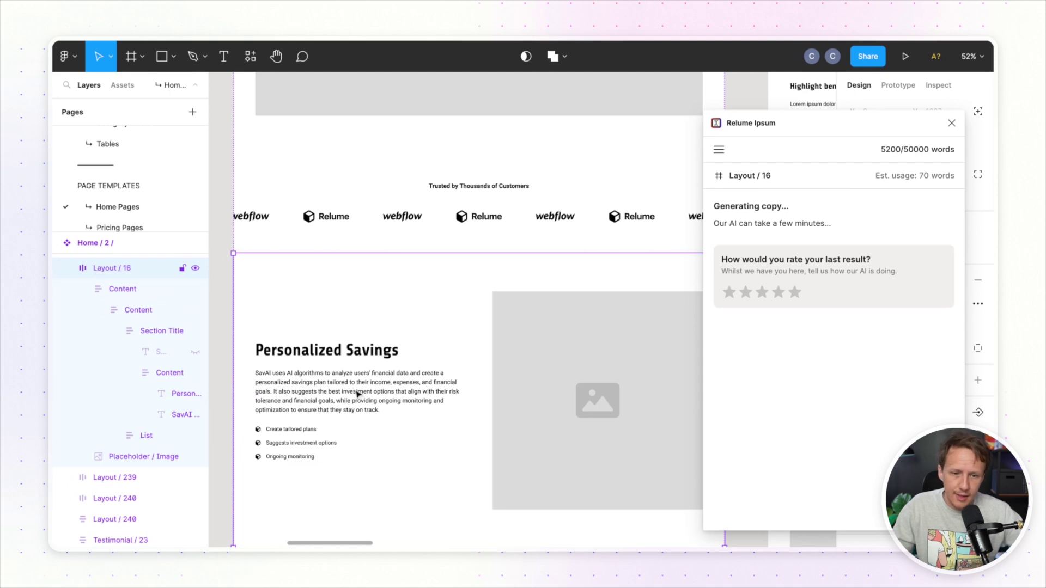
Step: Review the German Layout / 16 copy headed 'Personalisierte Sparpläne' and recheck the German note
scroll(338, 408, down, 2)
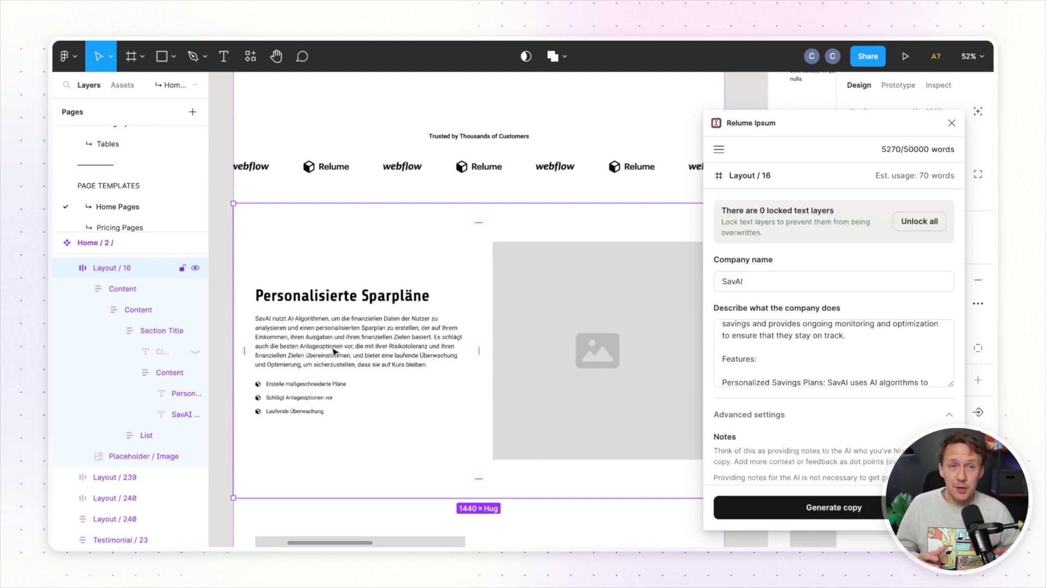
scroll(766, 460, down, 3)
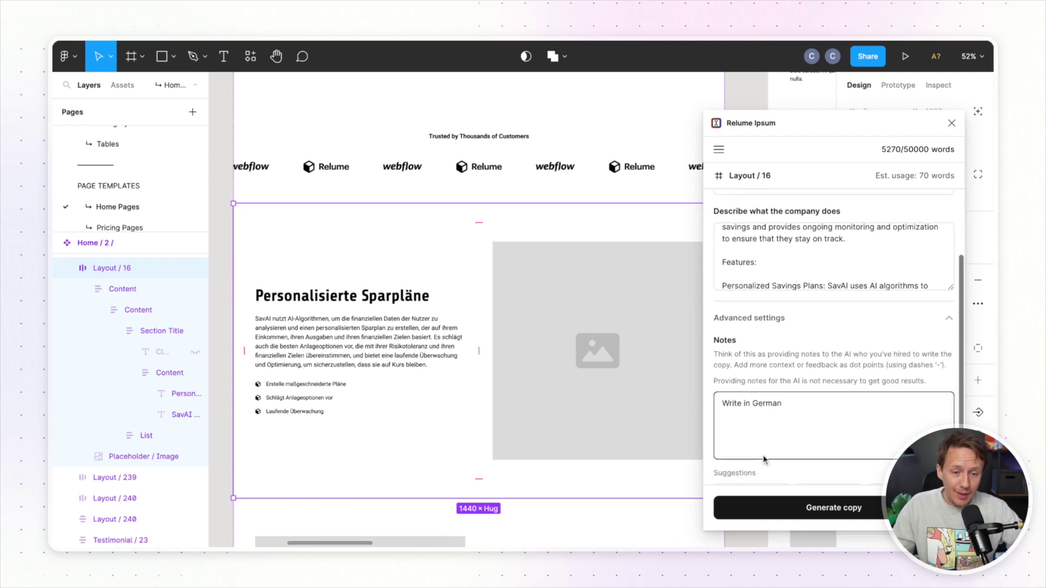
click(765, 424)
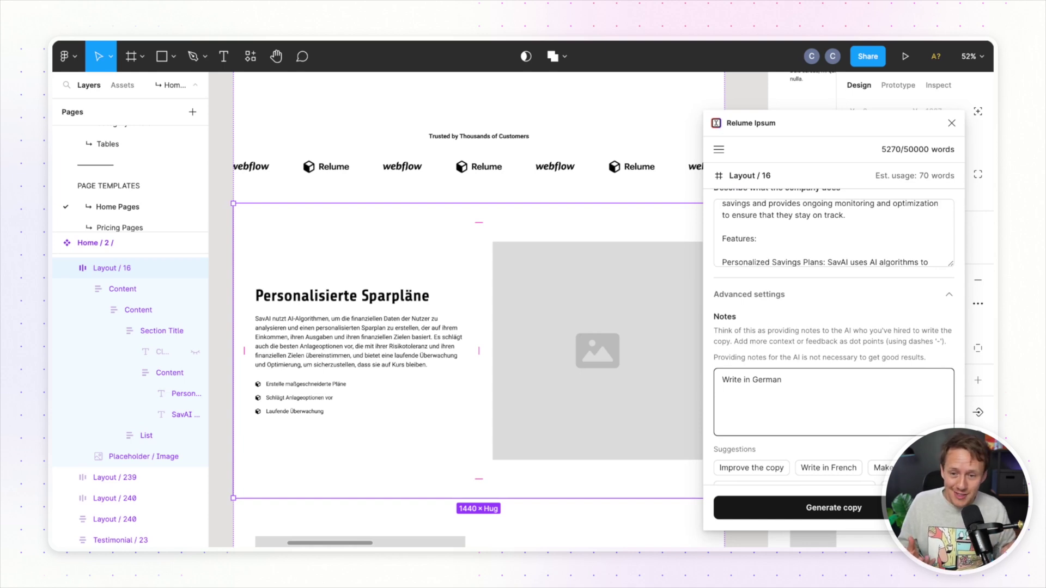
scroll(834, 327, down, 1)
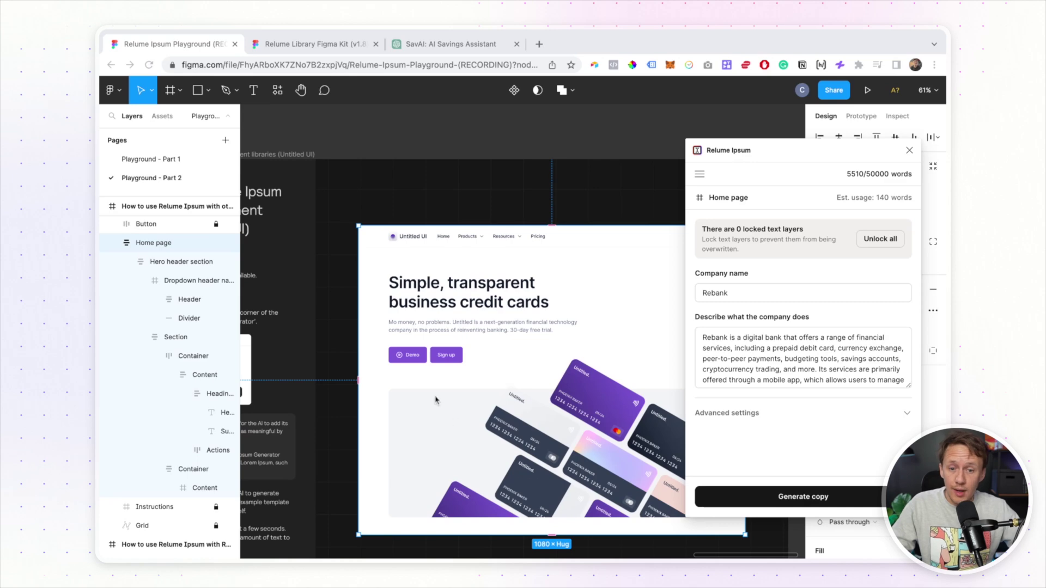
scroll(438, 401, down, 5)
ctrl+scroll(478, 442, down, 5)
ctrl+scroll(478, 443, down, 5)
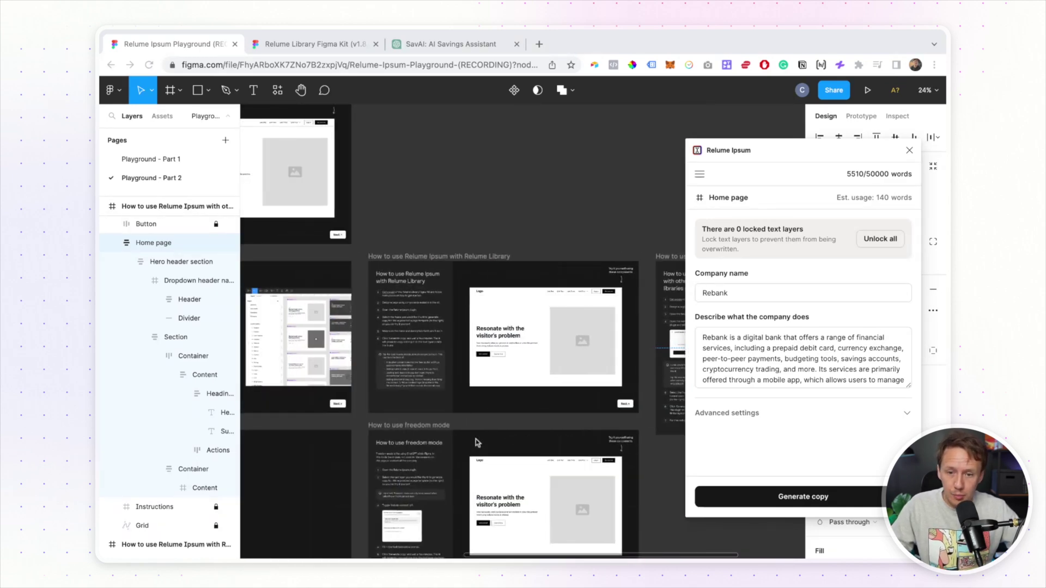
scroll(474, 442, up, 5)
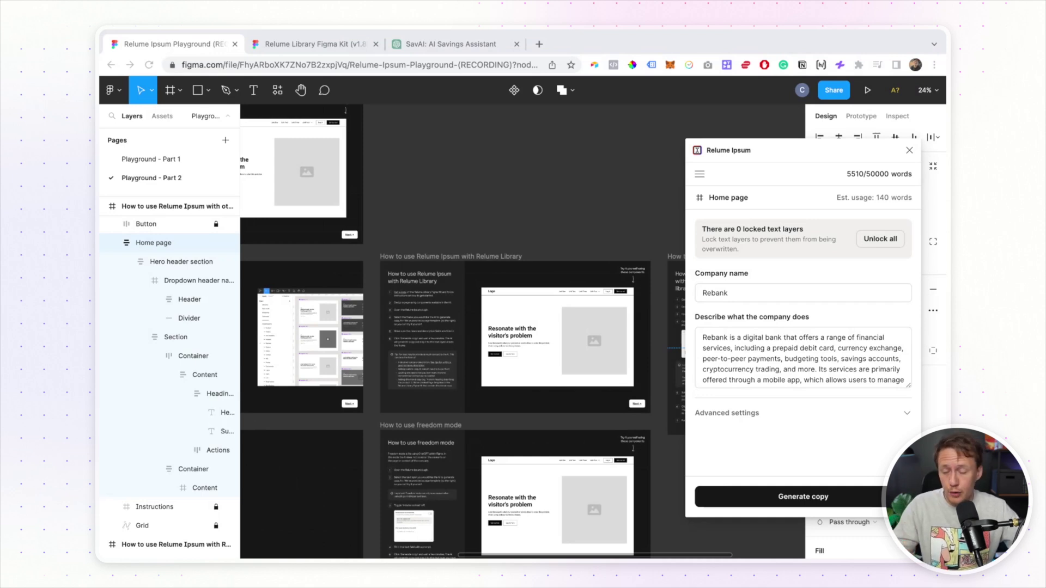
scroll(523, 332, right, 5)
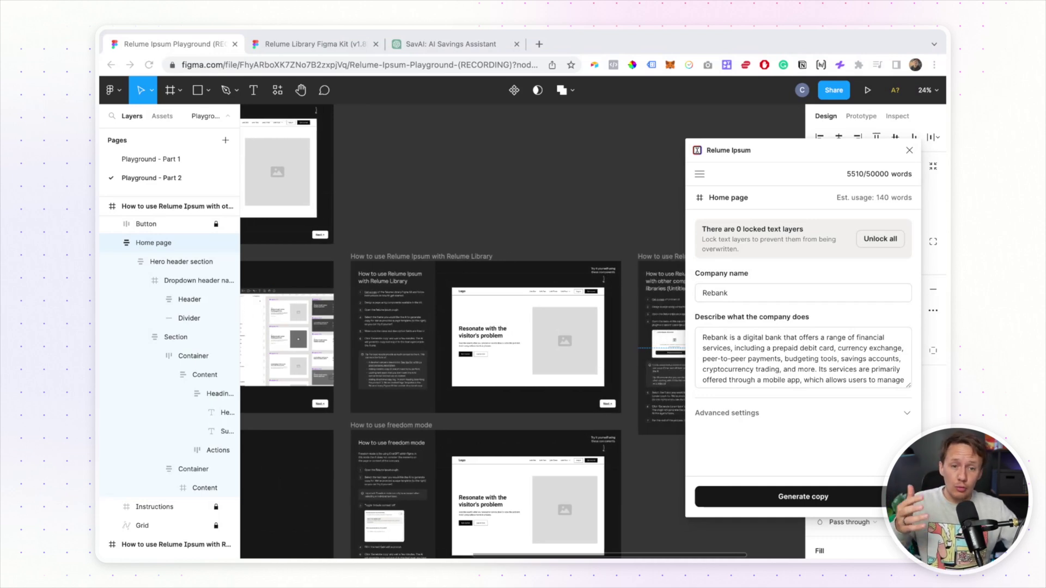
scroll(523, 332, right, 2)
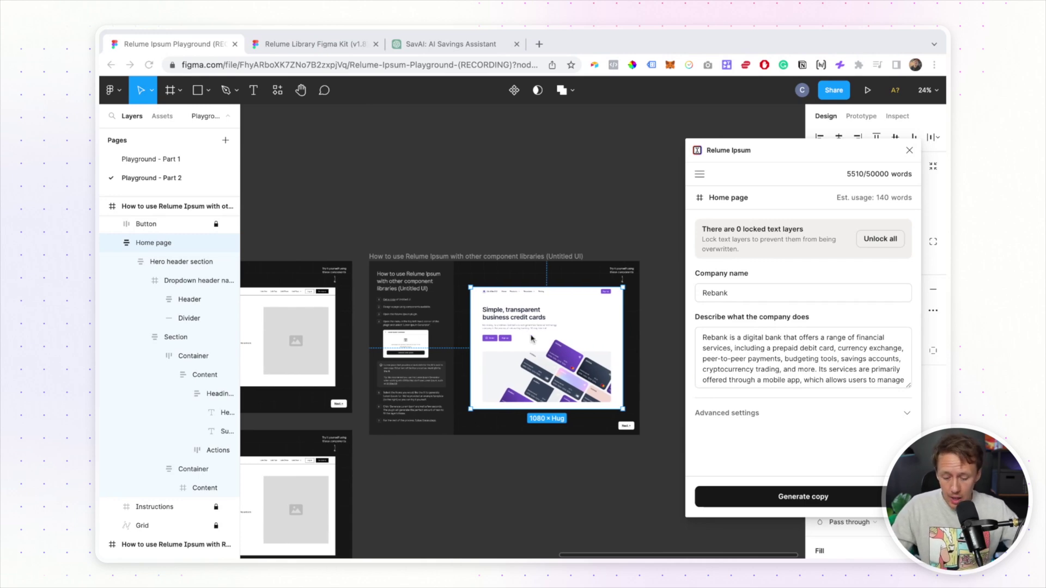
scroll(532, 340, up, 2)
scroll(530, 341, up, 6)
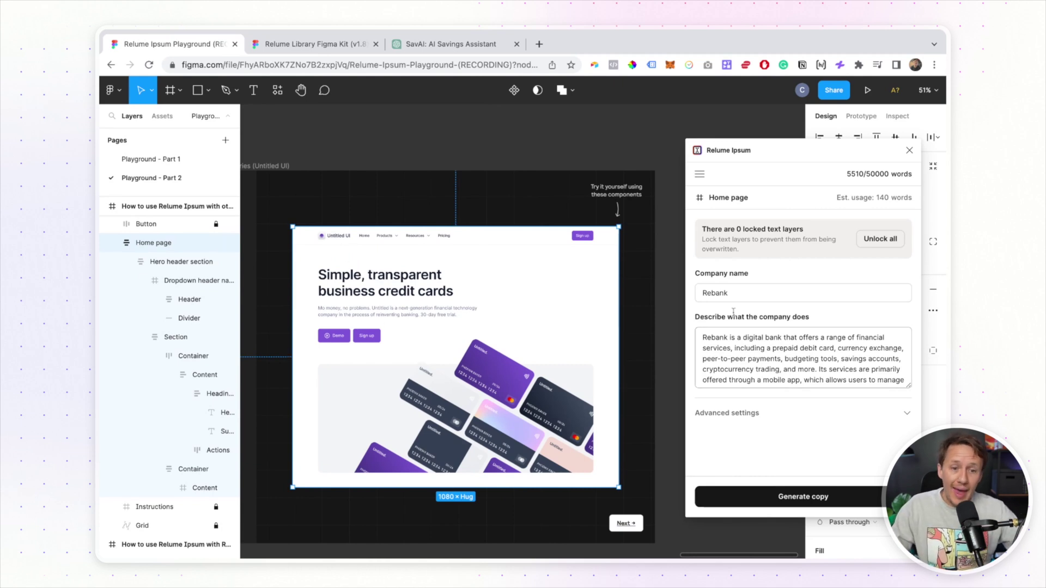
Step: Generate Rebank copy for the Untitled UI Home page hero and select its Section frame
click(790, 500)
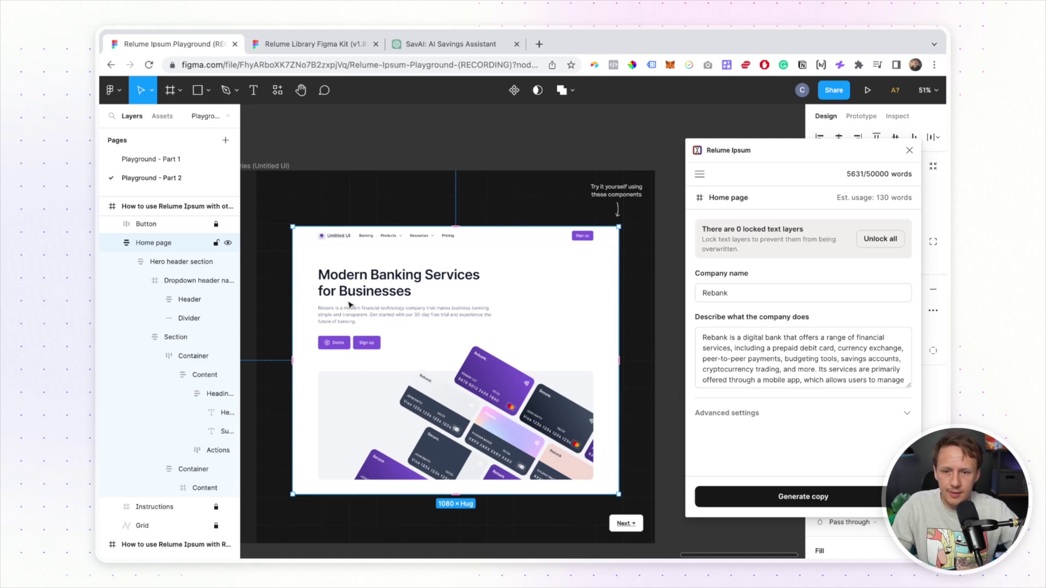
click(447, 291)
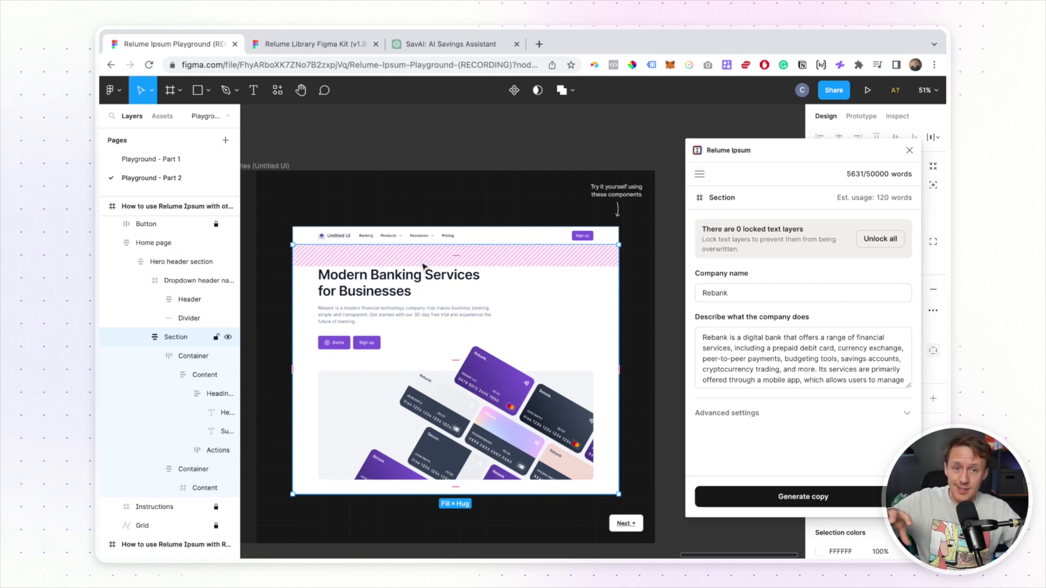
Step: Reset the hero Section's text to lorem ipsum, then regenerate fresh Rebank copy
click(700, 174)
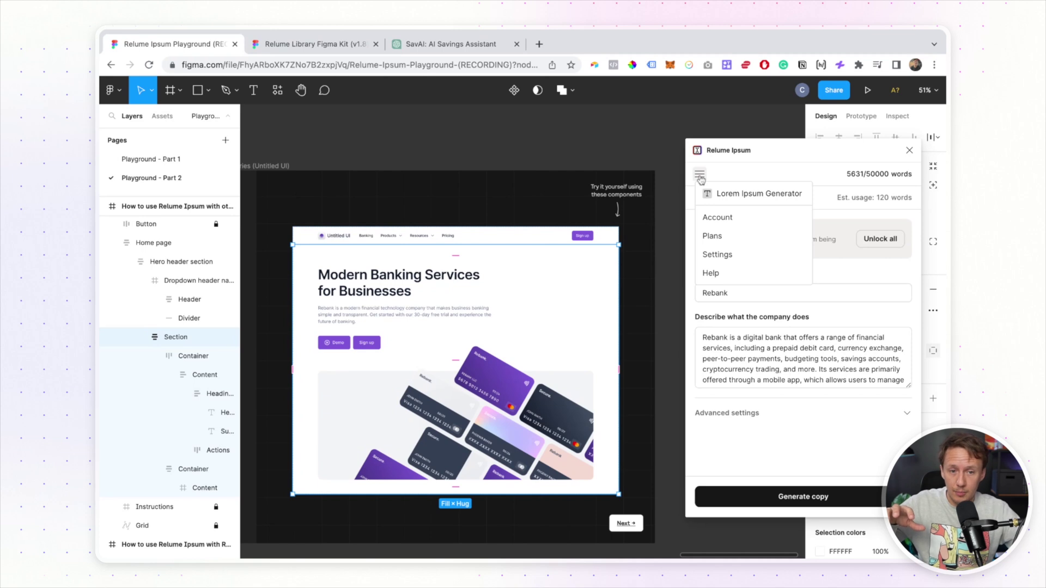
click(739, 196)
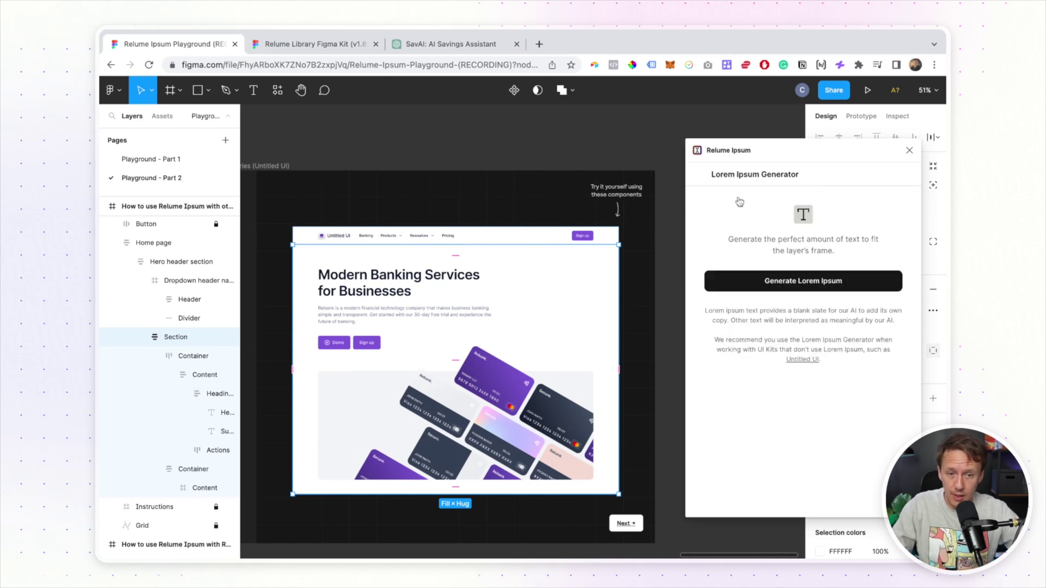
click(810, 282)
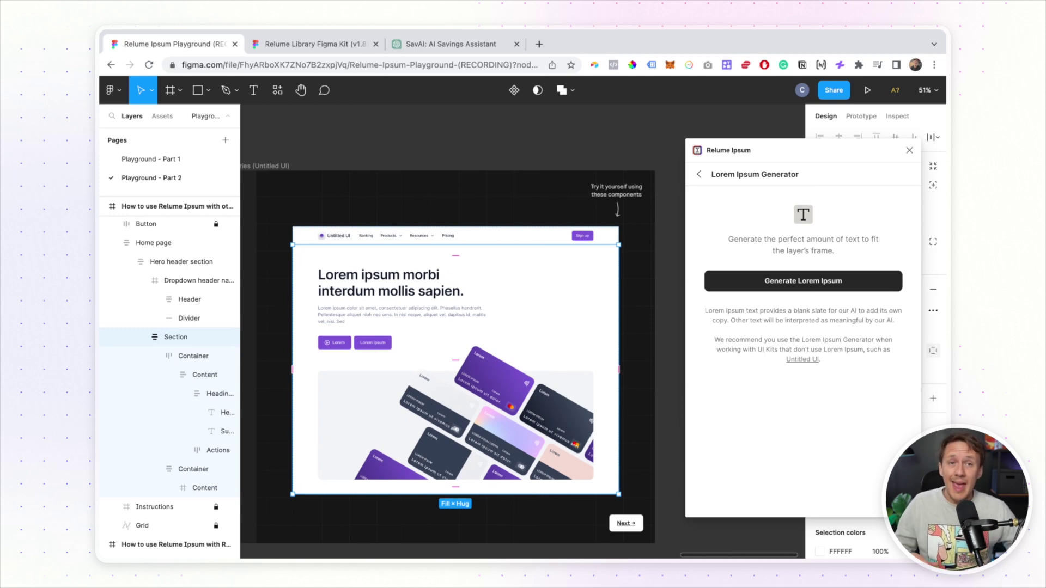
click(700, 174)
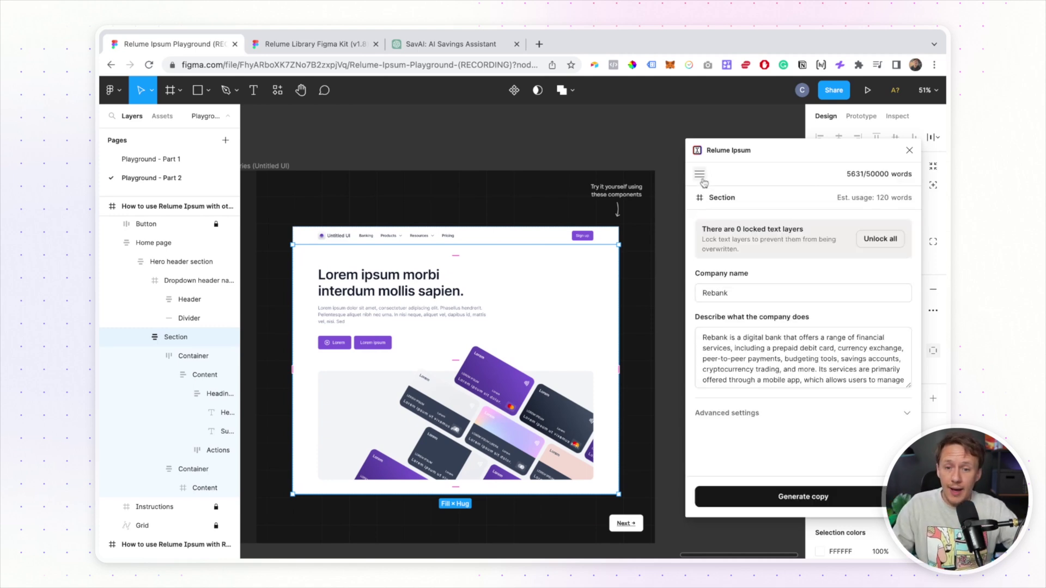
click(827, 498)
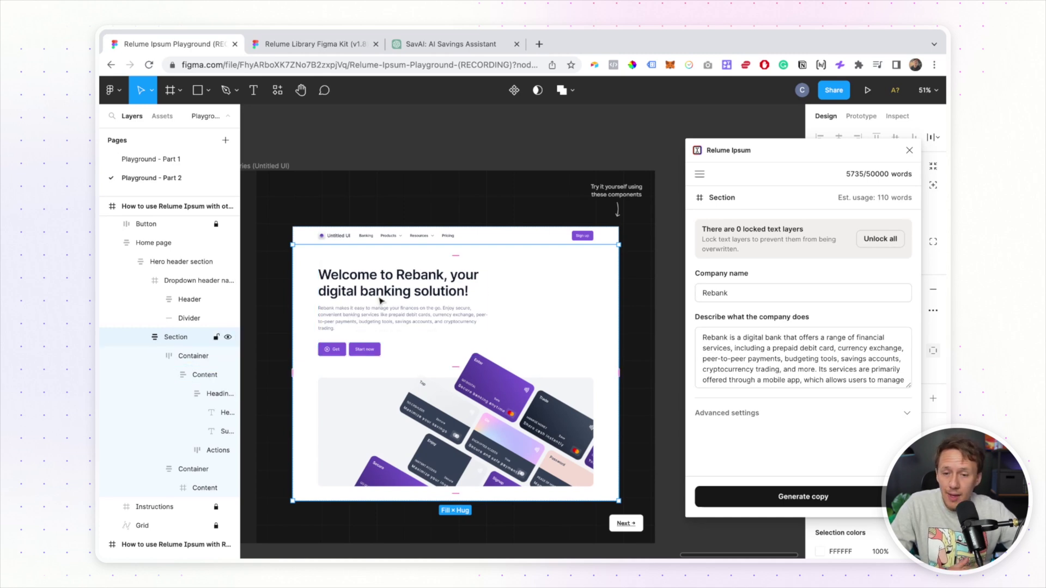
Step: Lock the hero heading layer and regenerate copy for the rest of the Section
click(217, 413)
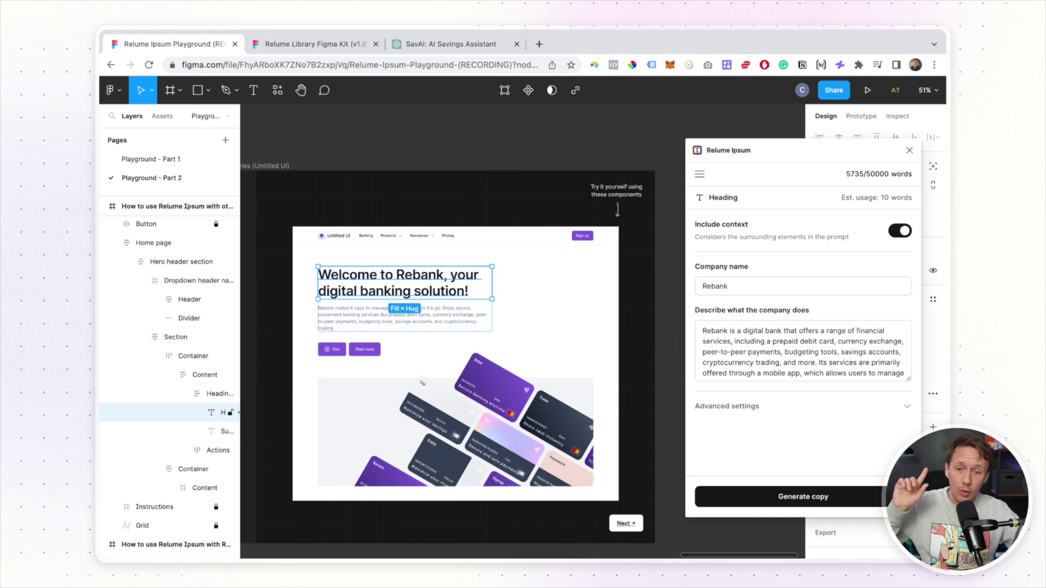
right_click(355, 284)
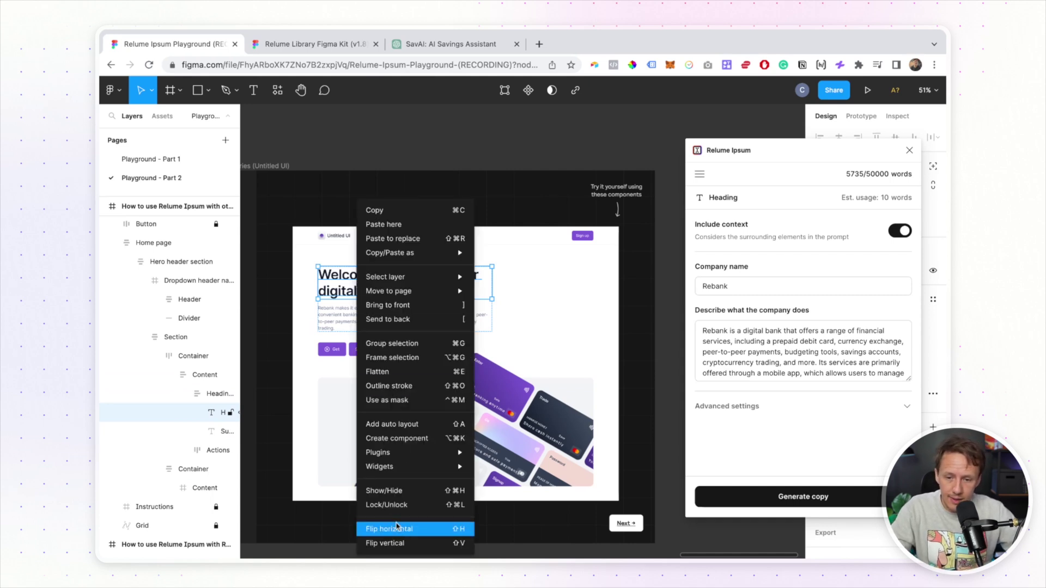
click(380, 505)
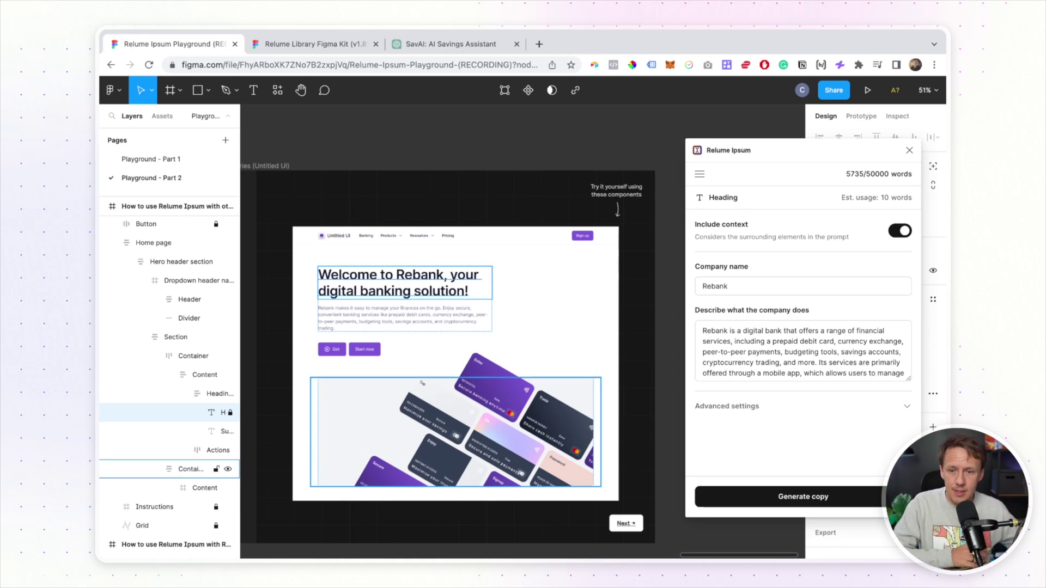
key(Escape)
key(Escape)
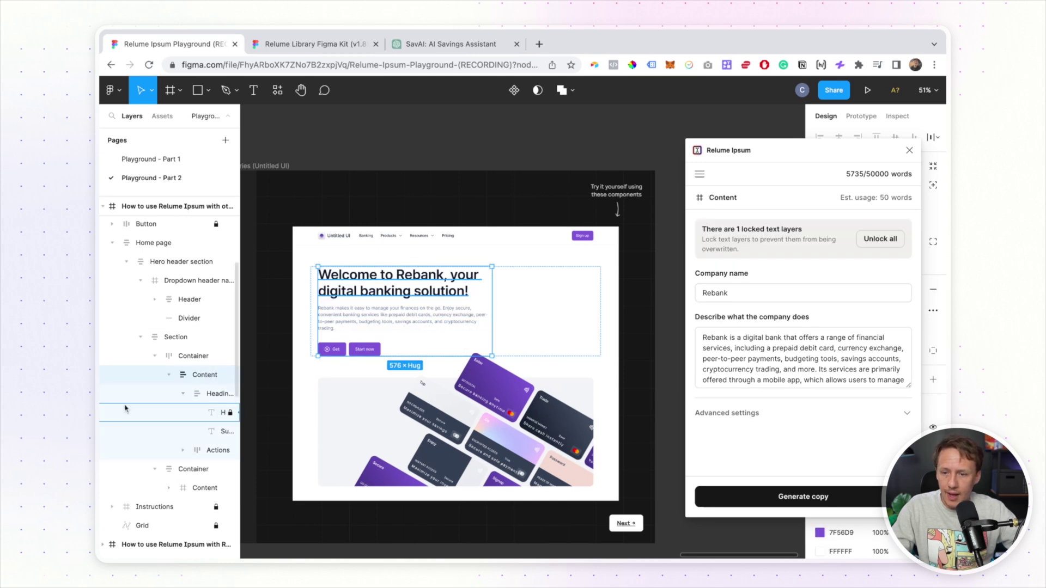
click(175, 337)
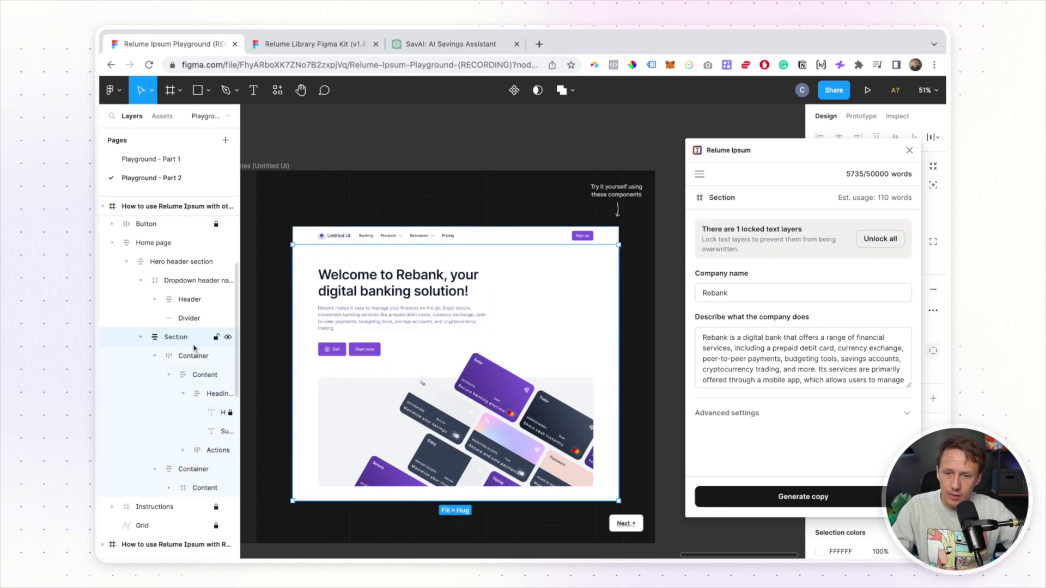
click(822, 498)
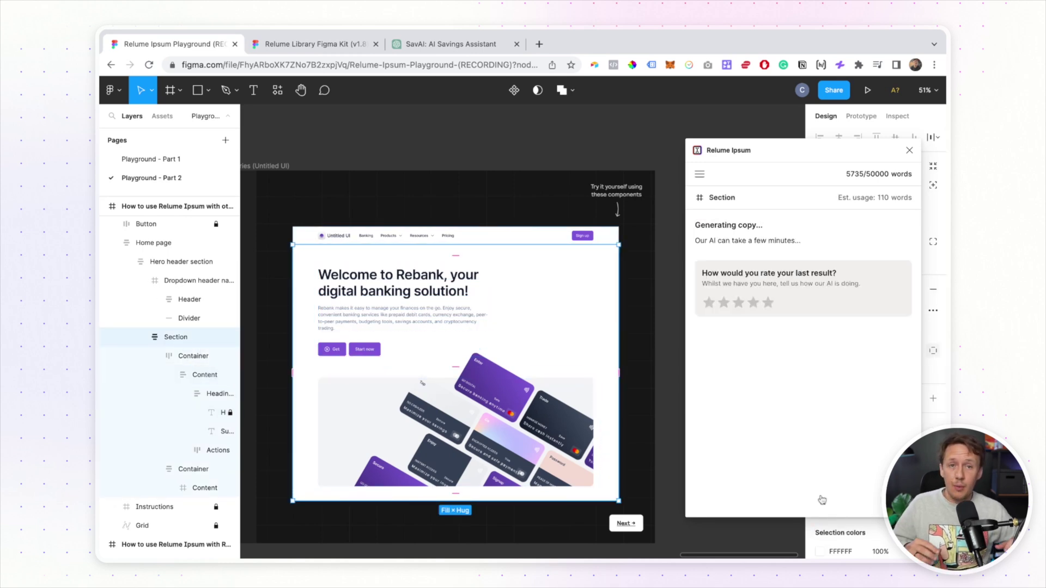